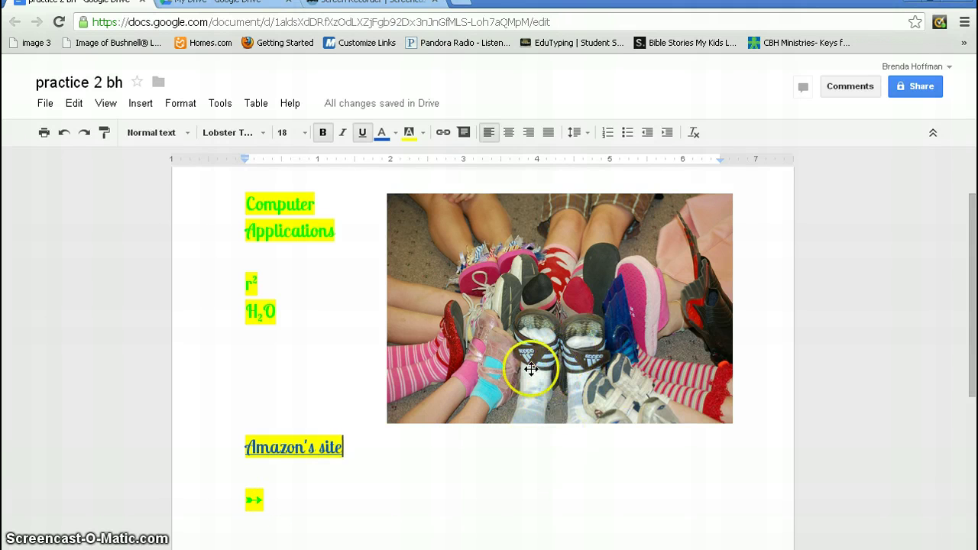
left_click(531, 369)
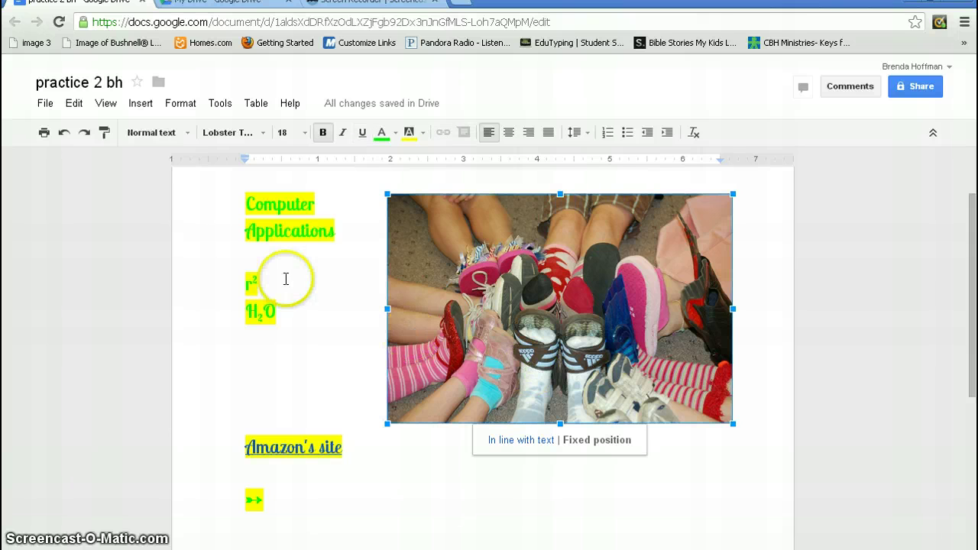
left_click(139, 105)
left_click(156, 134)
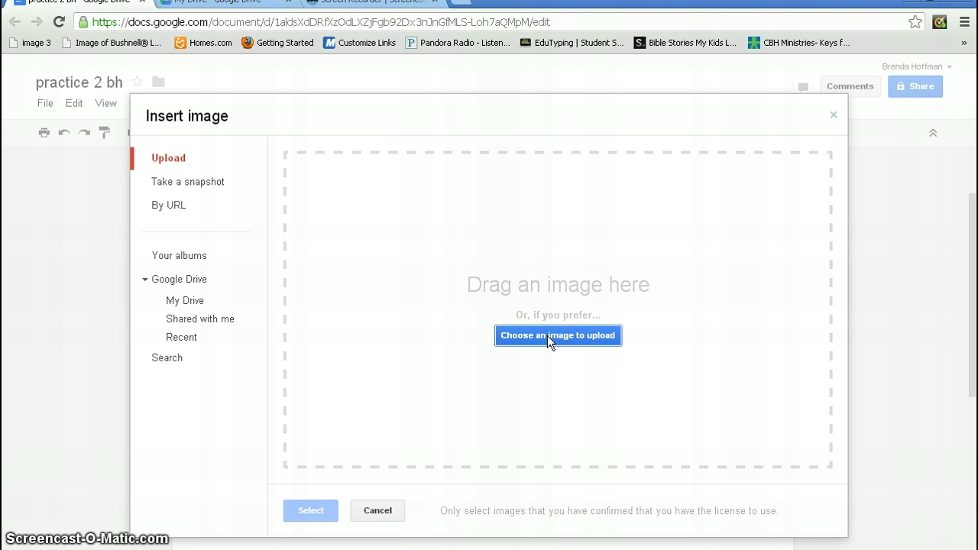
left_click(377, 511)
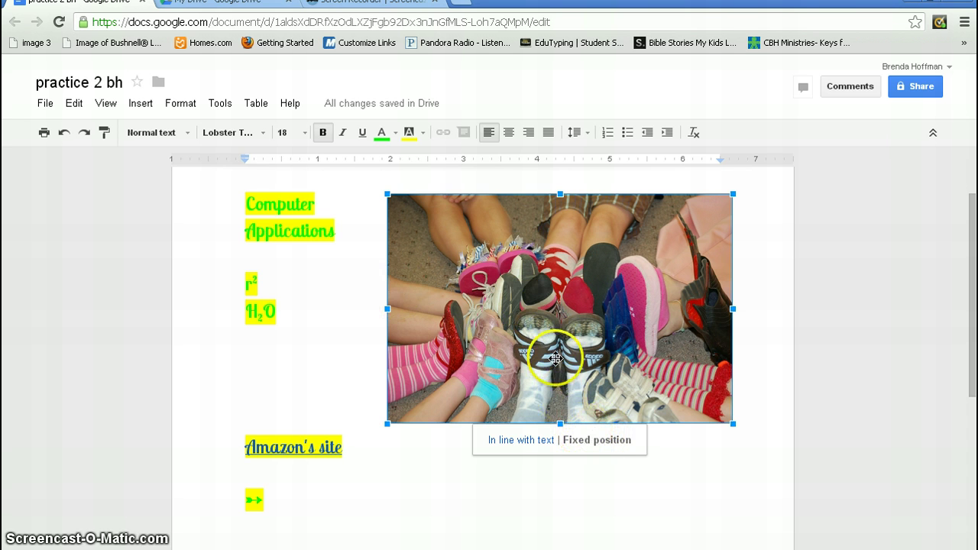
Move the shoes photo below the "Computer Applications" heading and push the "Amazon's site" link onto its own line beneath the photo.
left_click_drag(505, 323, 436, 344)
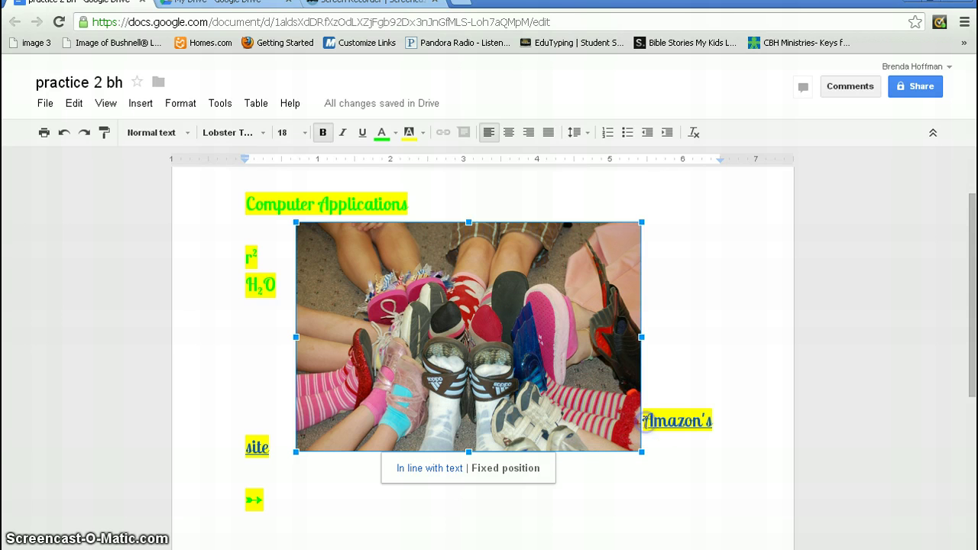
left_click(645, 422)
key("Return")
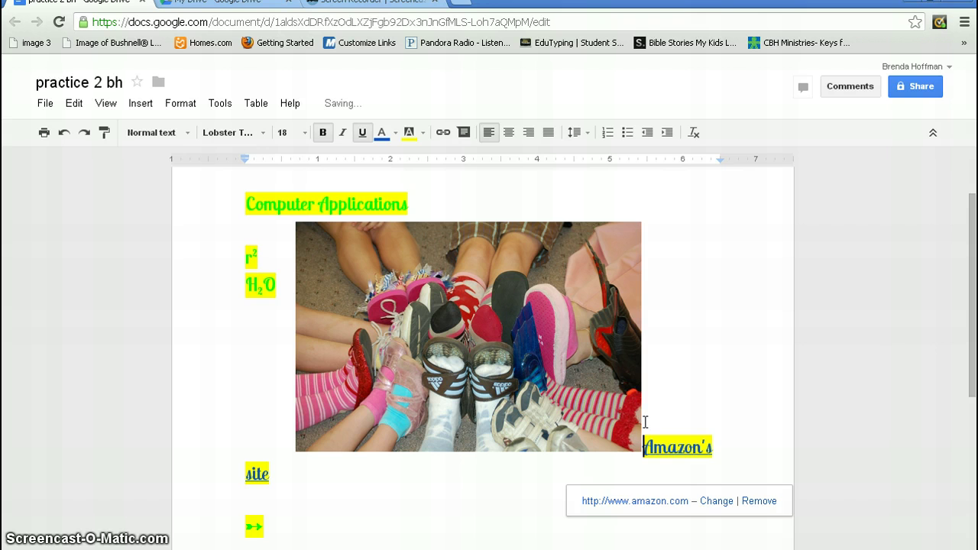
key("Return")
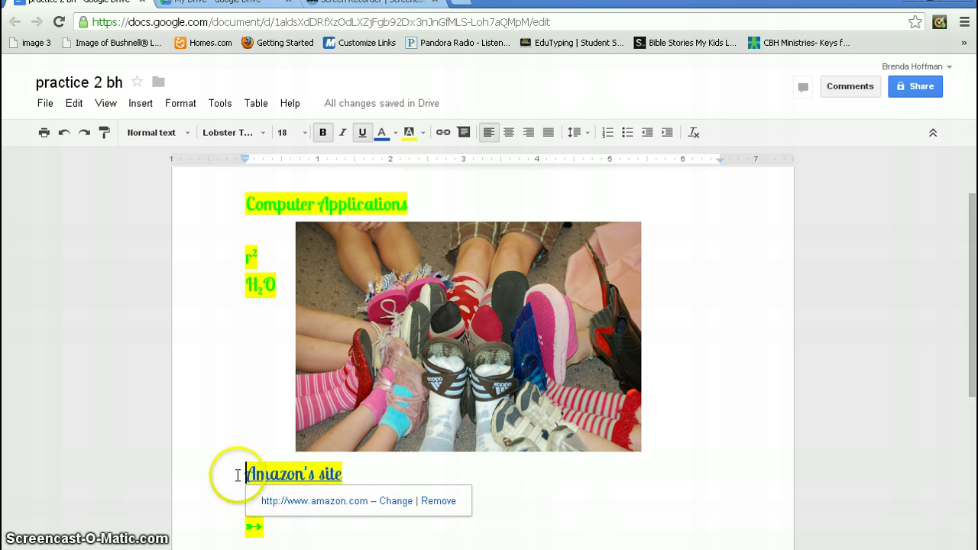
left_click(374, 482)
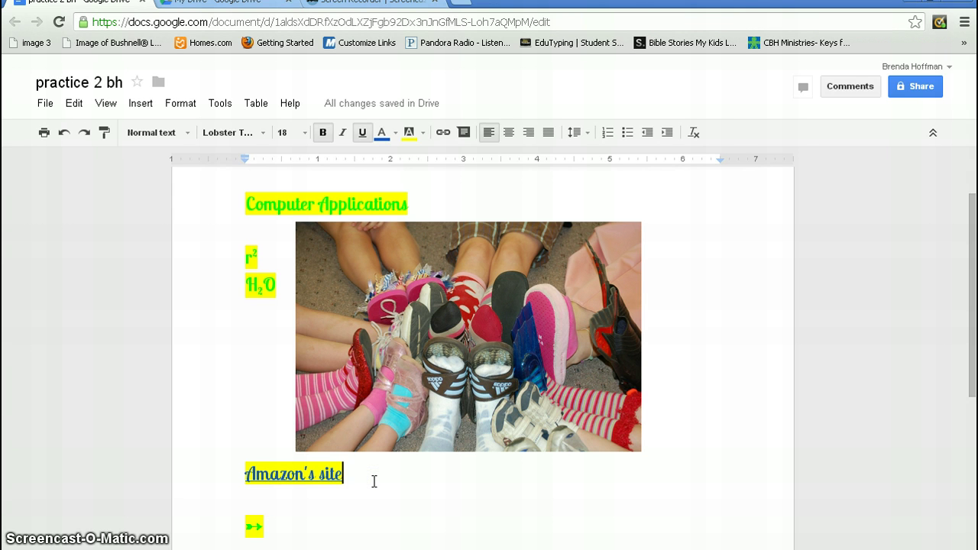
key("Return")
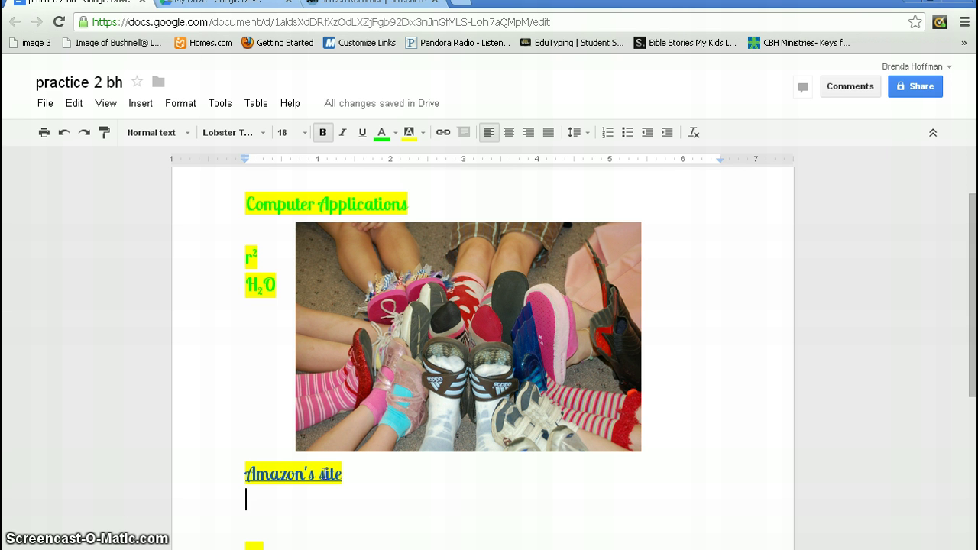
left_click(139, 105)
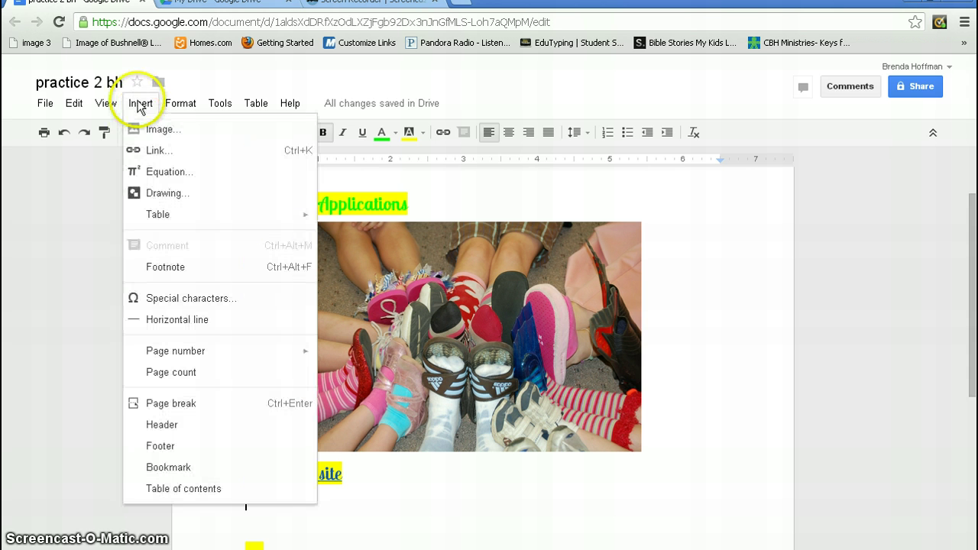
left_click(147, 150)
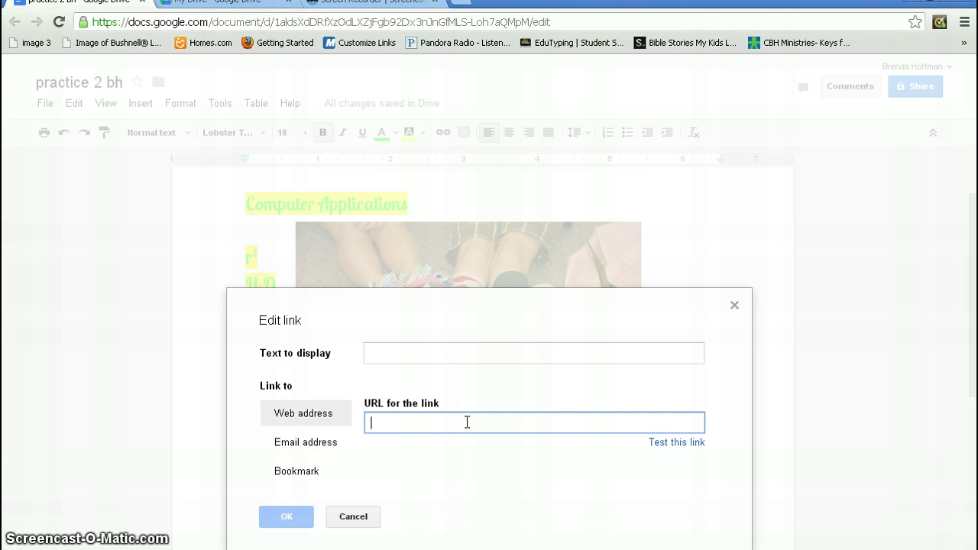
type("www.amazon.com")
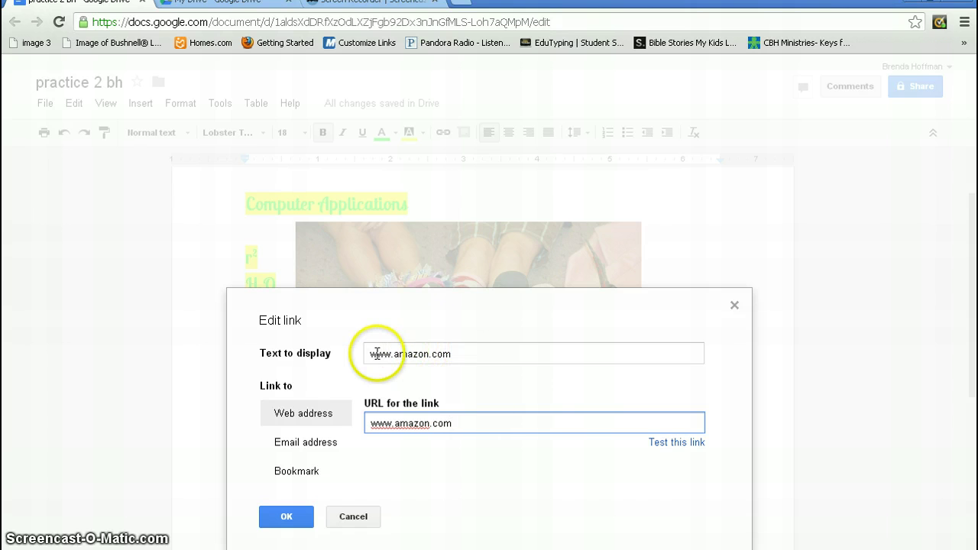
left_click_drag(465, 351, 374, 342)
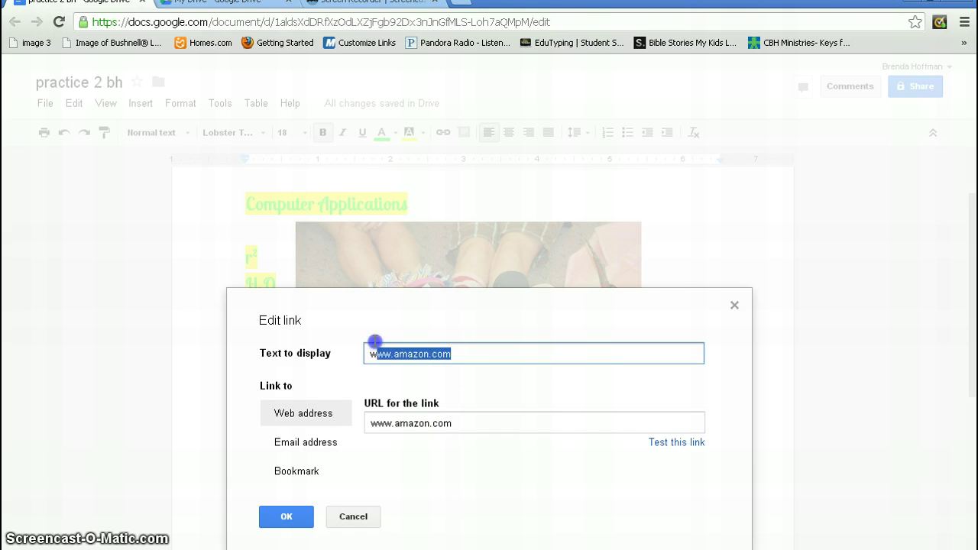
type("Amazon")
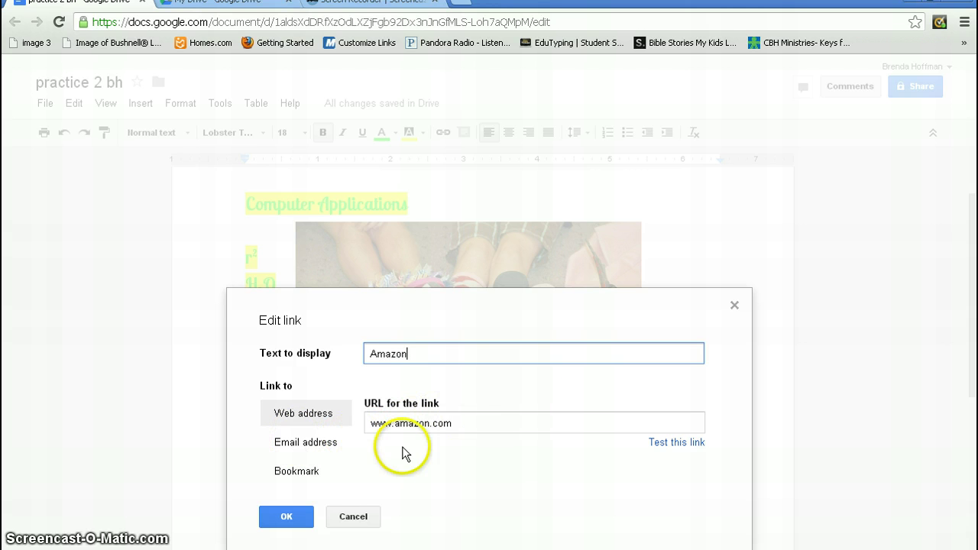
left_click(309, 473)
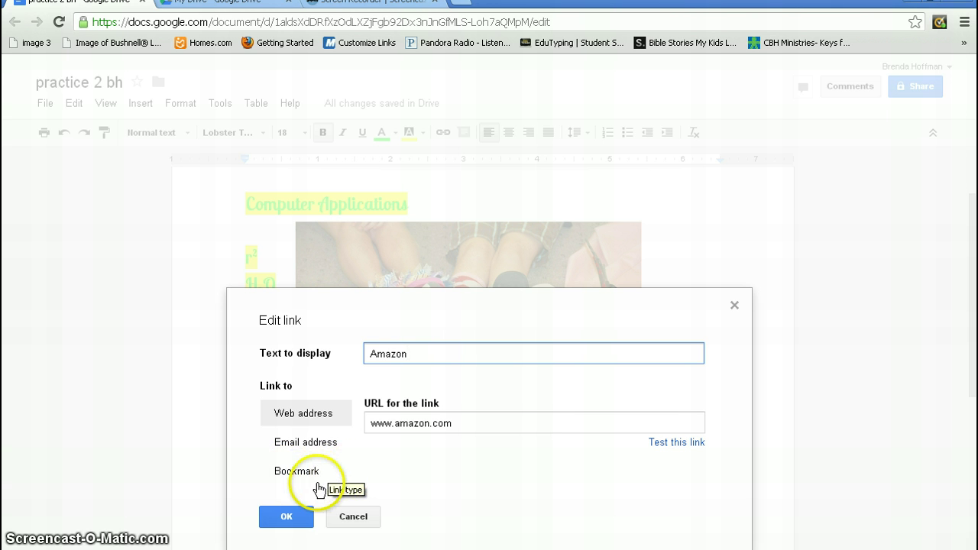
left_click(288, 519)
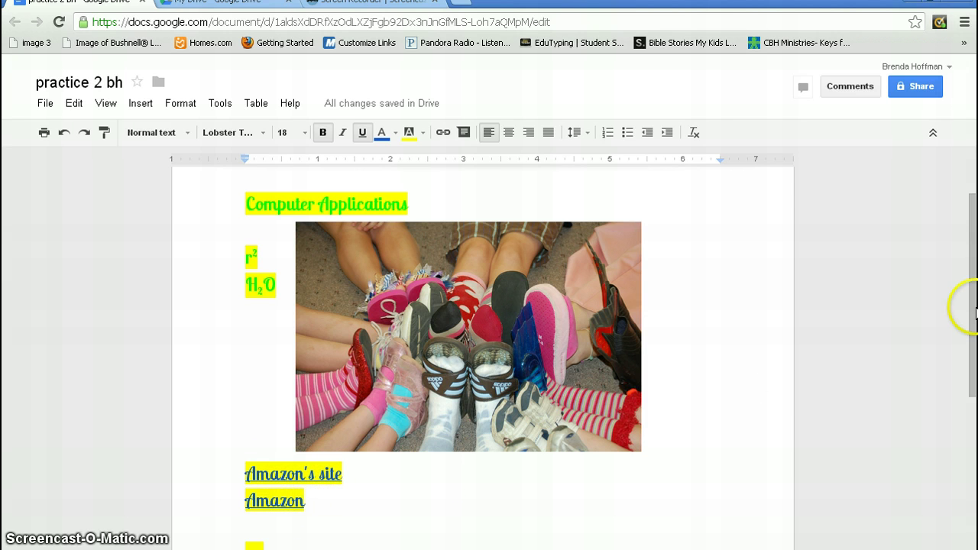
left_click(973, 306)
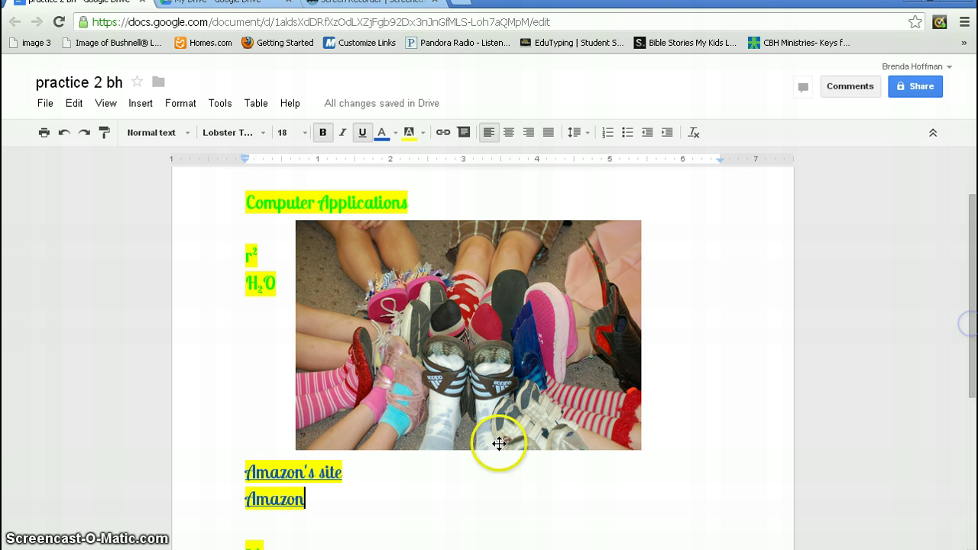
left_click(281, 499)
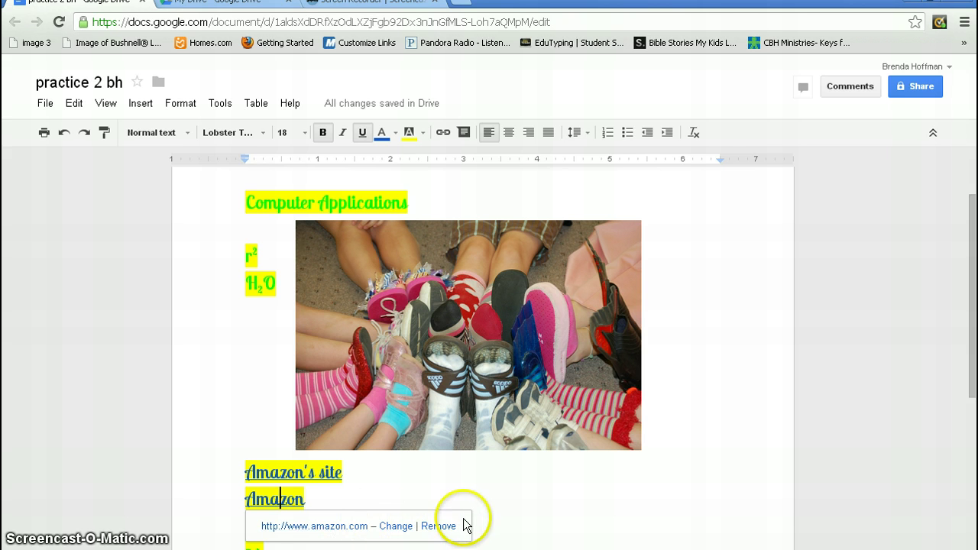
left_click(379, 488)
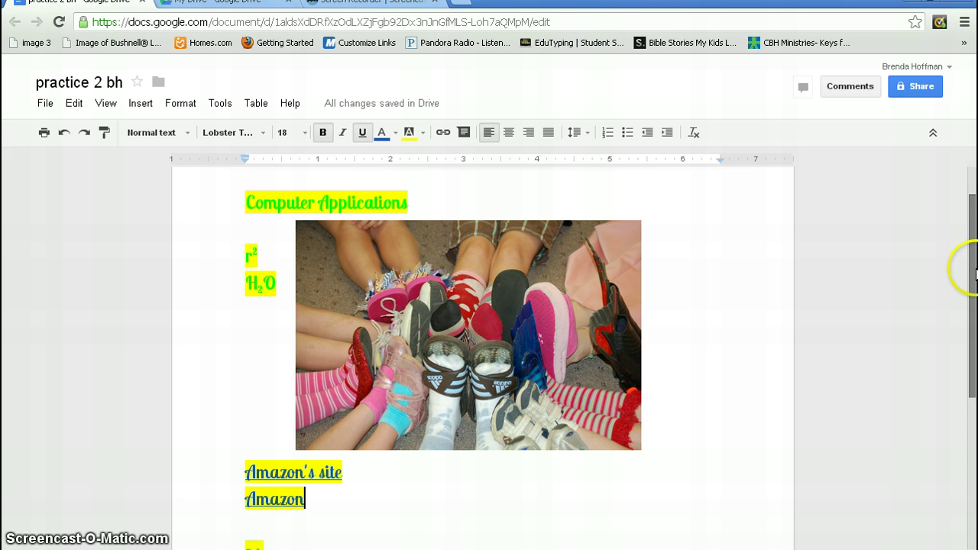
Place the cursor after the arrow symbol below the links and open the special characters dialog.
scroll(973, 283, "down", 1)
scroll(973, 283, "down", 1)
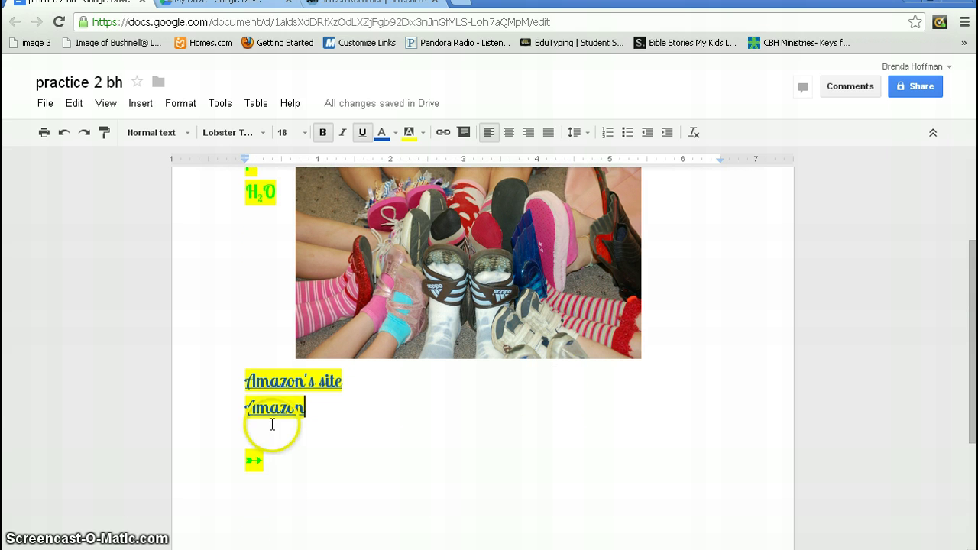
left_click(270, 459)
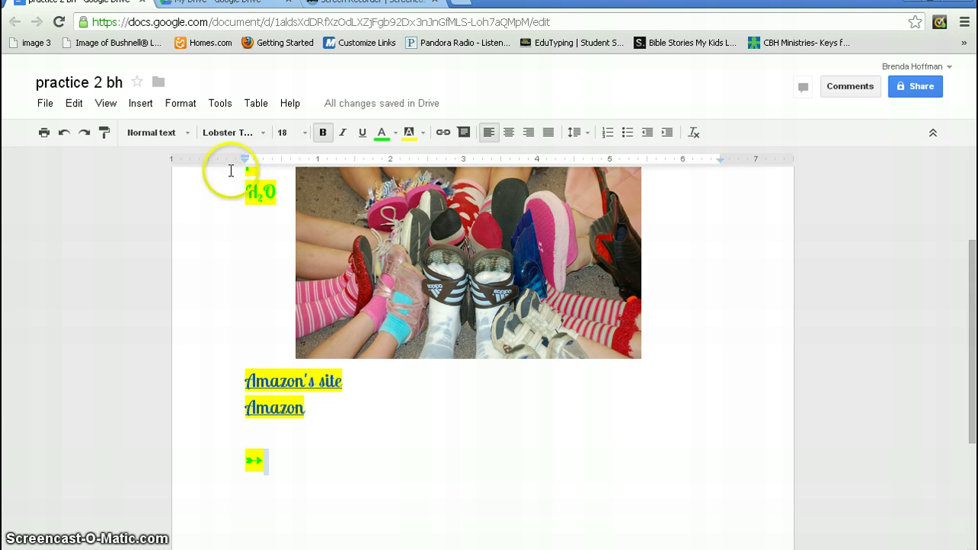
left_click(140, 104)
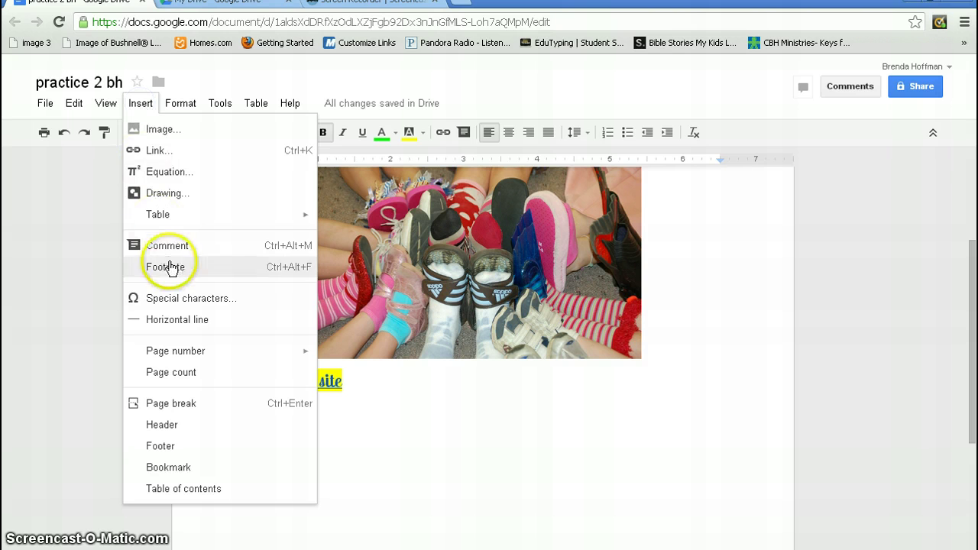
left_click(176, 299)
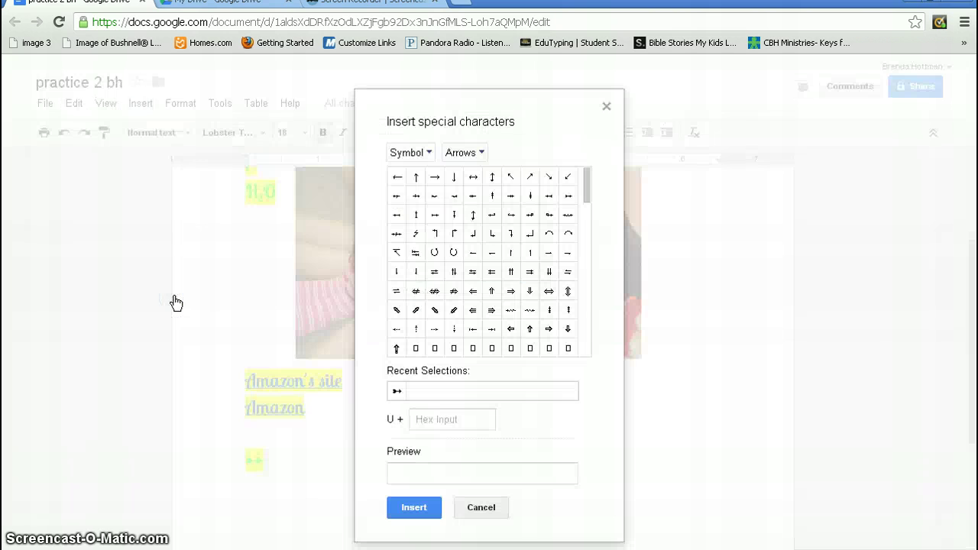
Browse the Latin characters and the Stars/Asterisks and Game Pieces symbol sets in the special characters dialog.
left_click(430, 155)
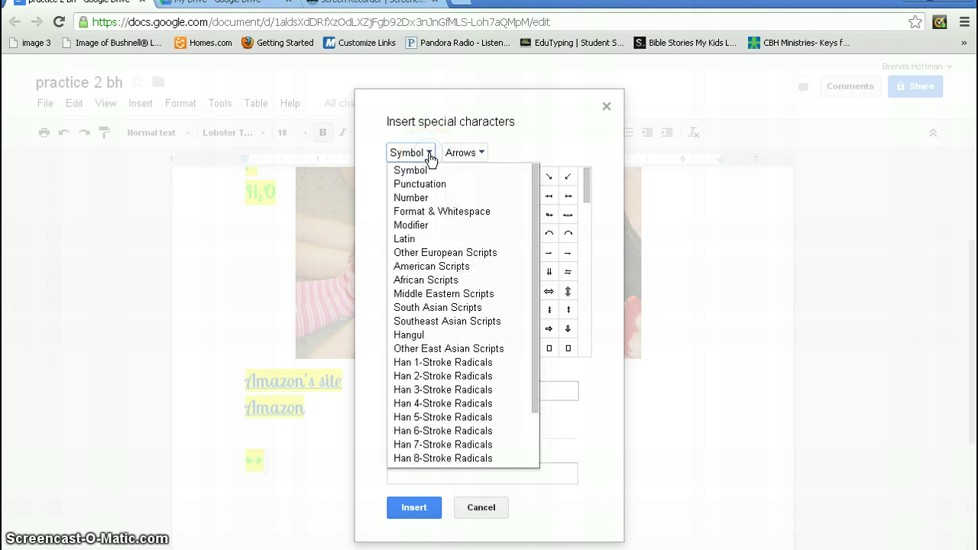
left_click(418, 241)
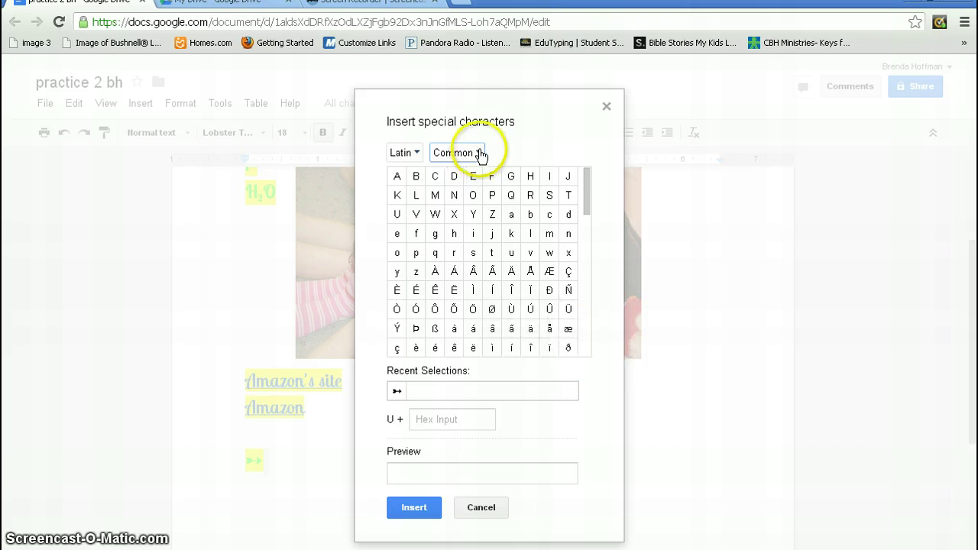
left_click(420, 154)
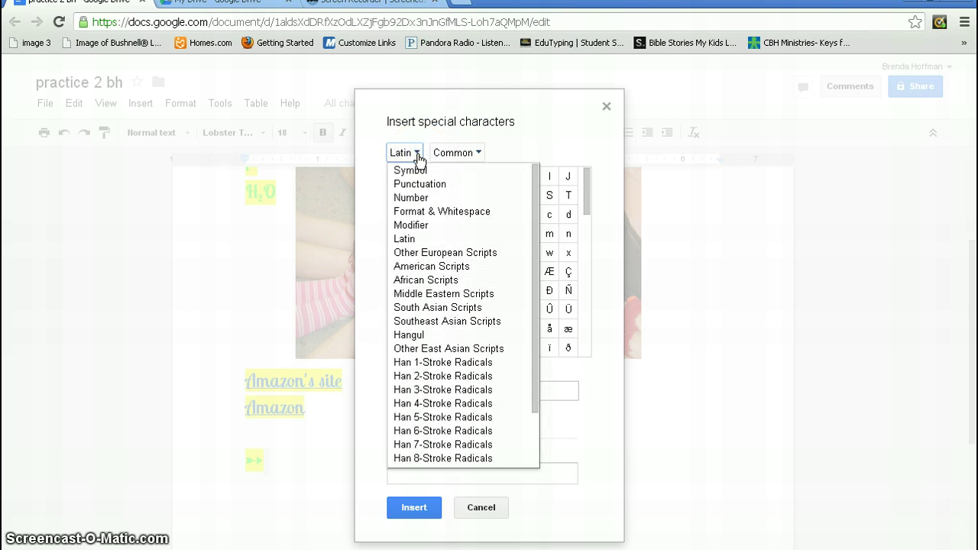
left_click(411, 171)
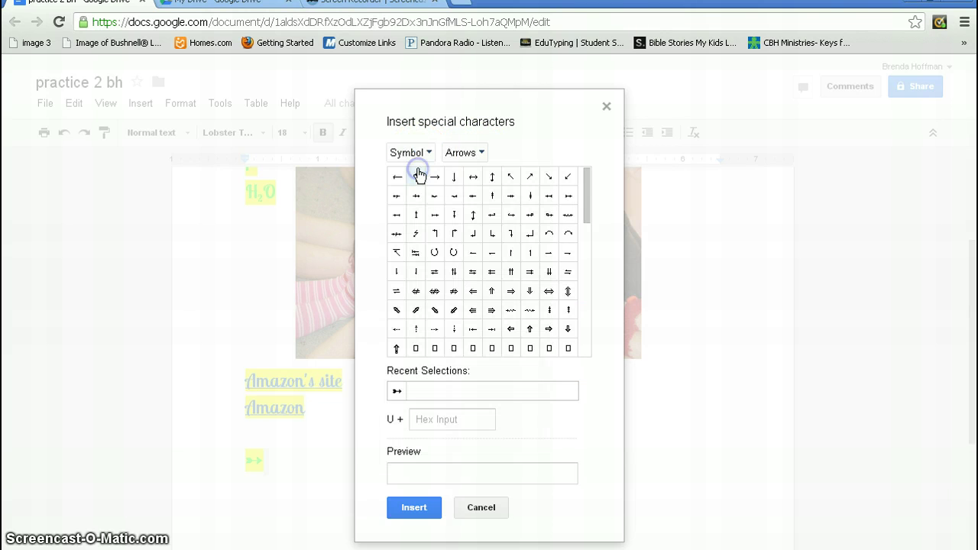
left_click(481, 155)
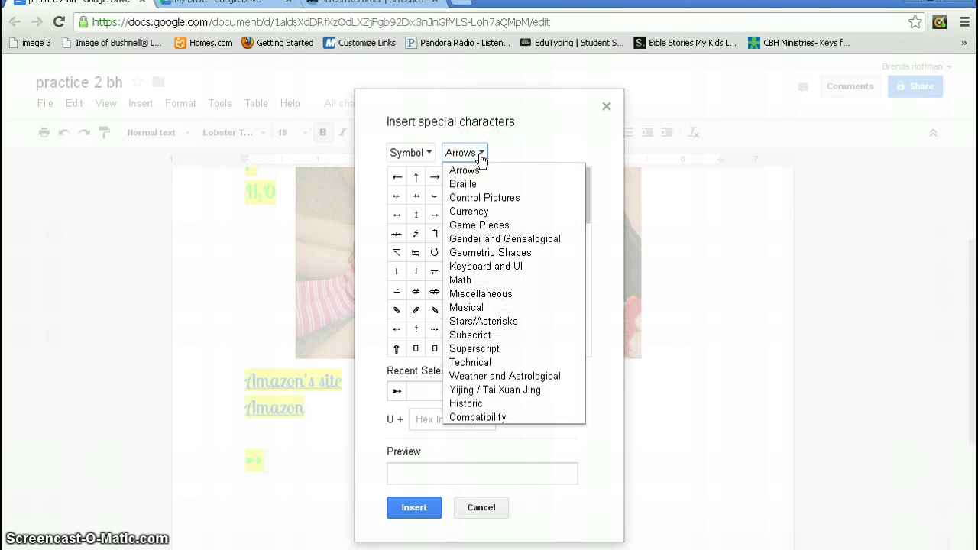
left_click(476, 324)
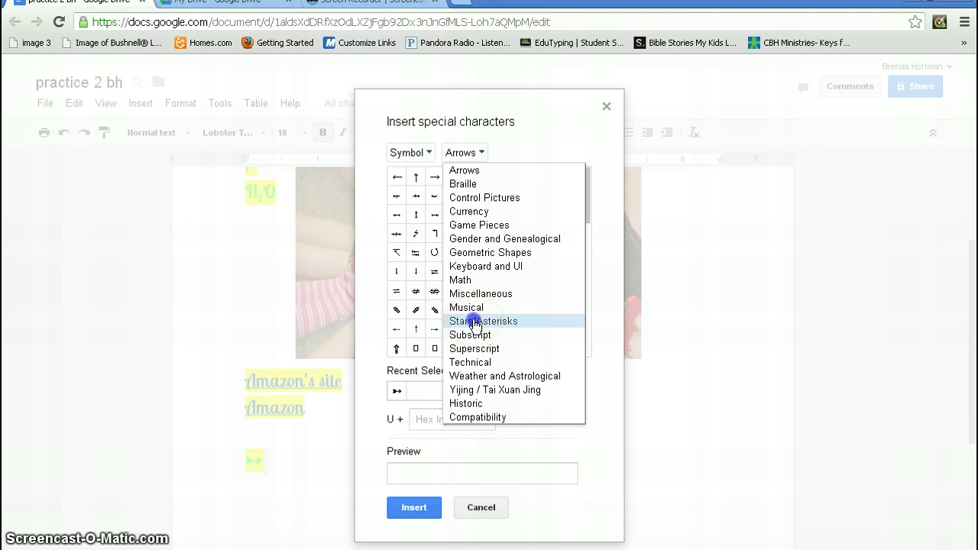
left_click(475, 324)
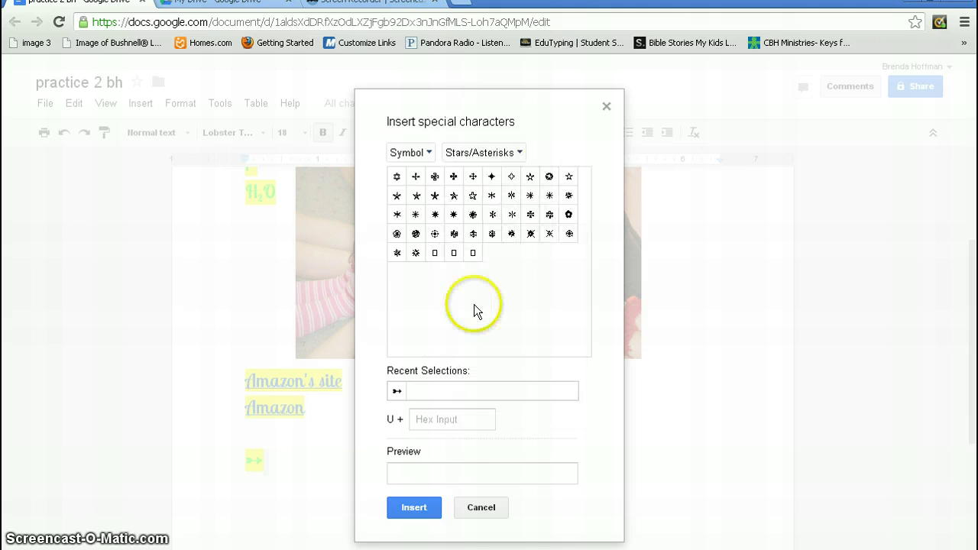
left_click(519, 153)
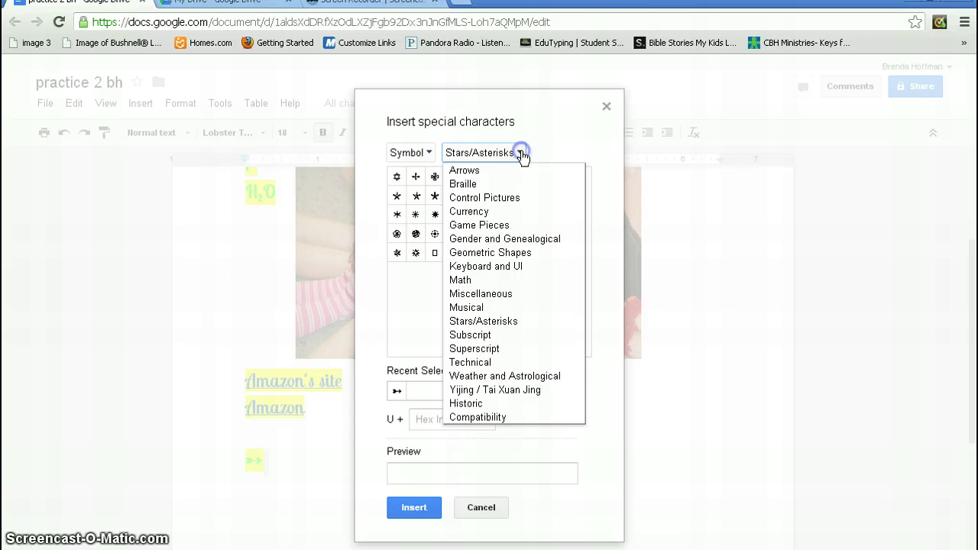
left_click(494, 225)
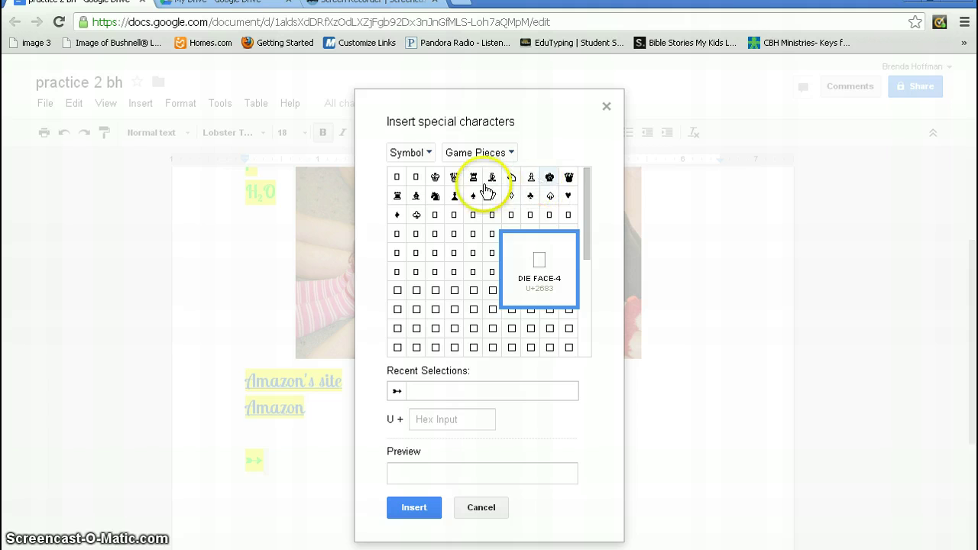
Insert the beamed eighth notes character from the Musical symbol set after the arrow symbol.
left_click(511, 153)
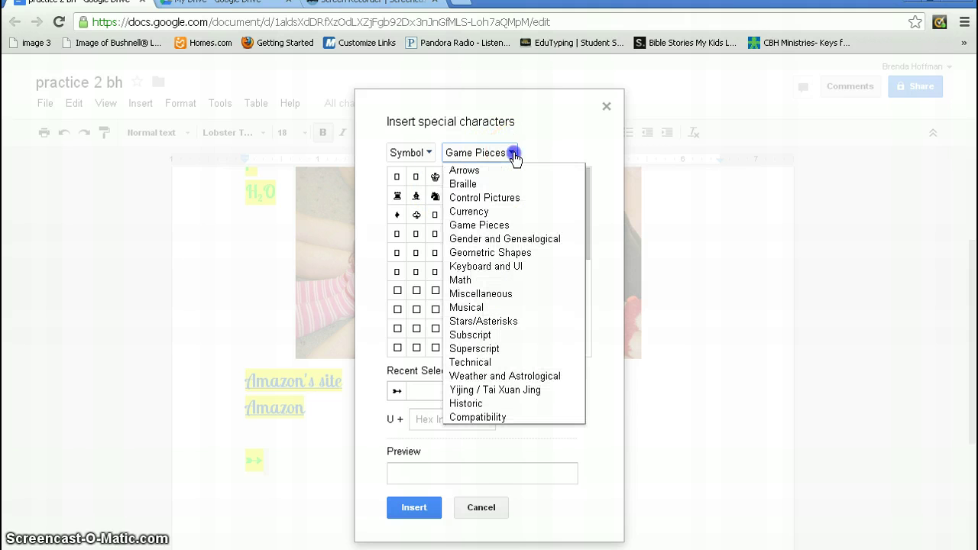
left_click(470, 308)
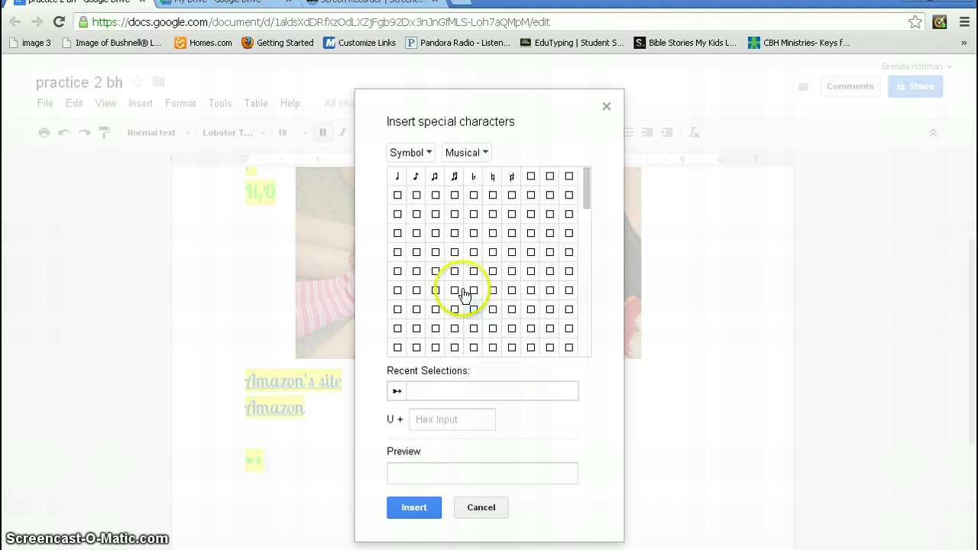
left_click(487, 153)
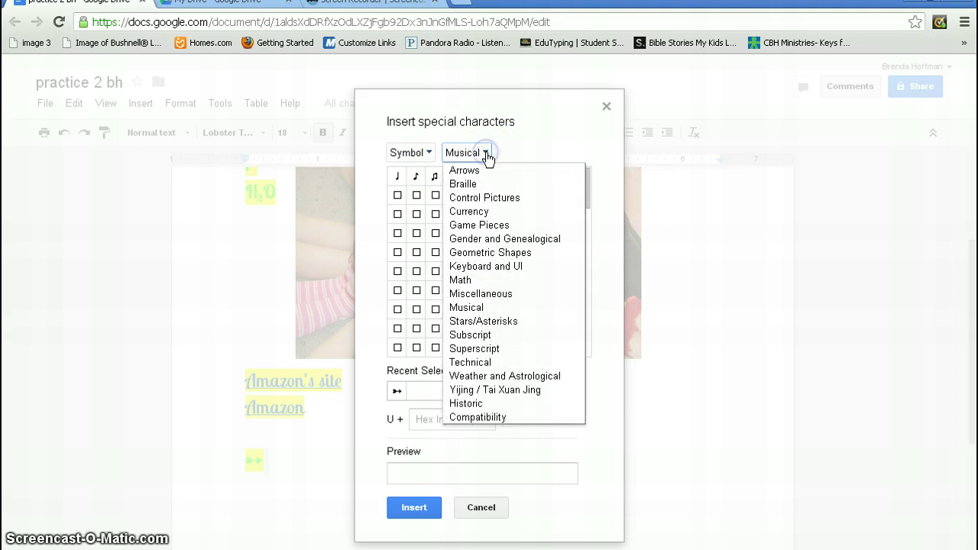
left_click(433, 180)
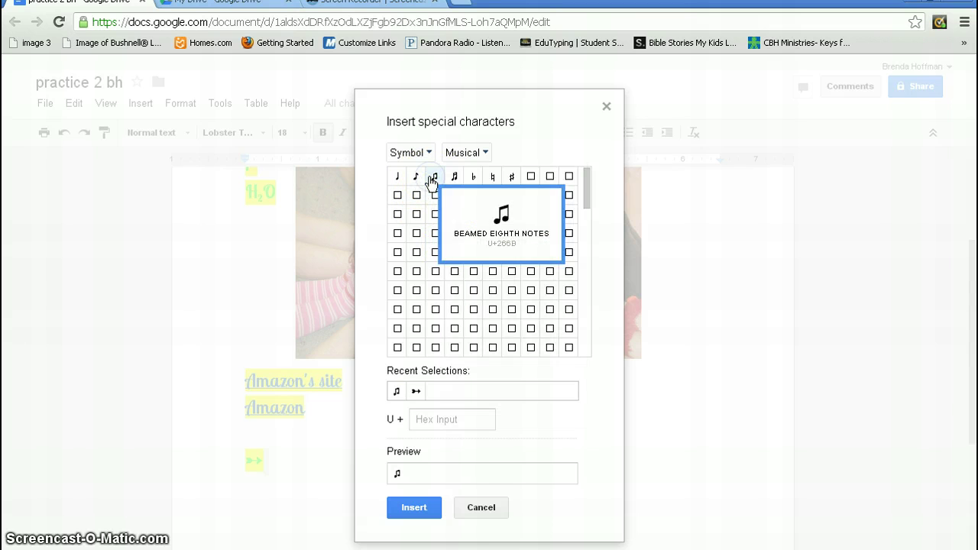
left_click(407, 506)
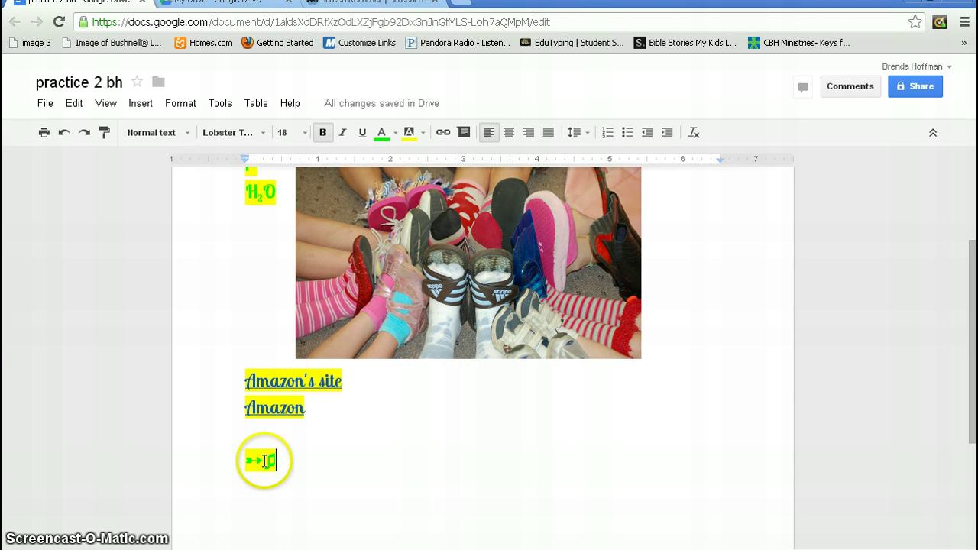
Change the highlight color of the music note symbol to cyan.
double_click(264, 460)
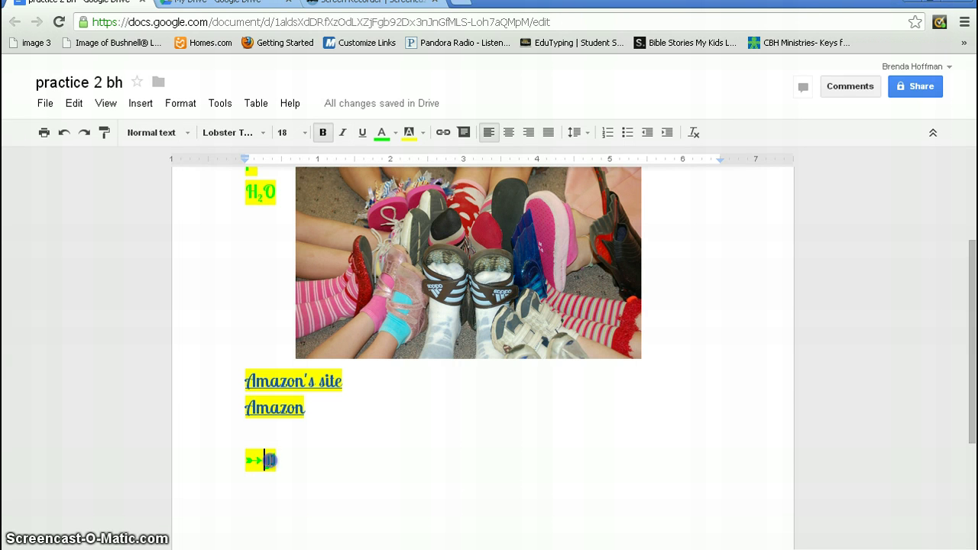
left_click(261, 188)
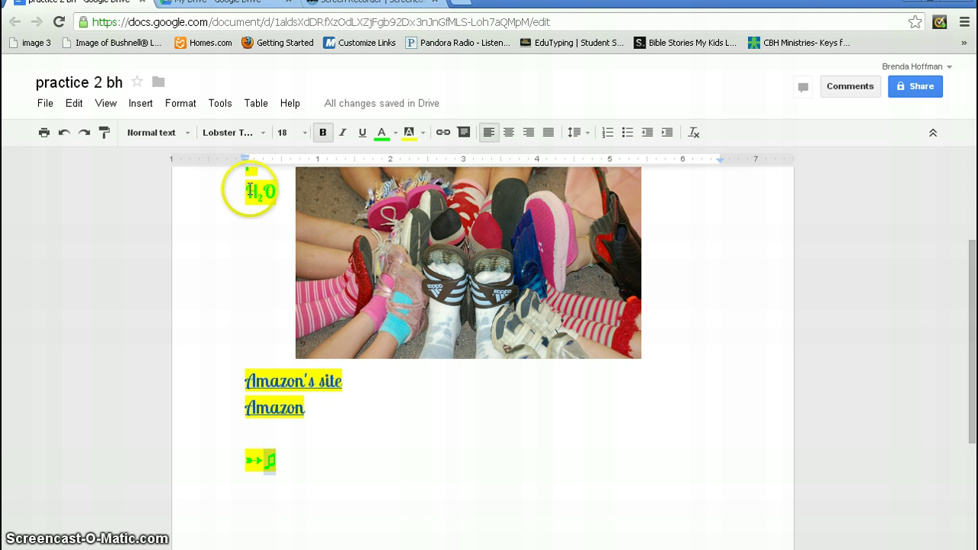
left_click(420, 135)
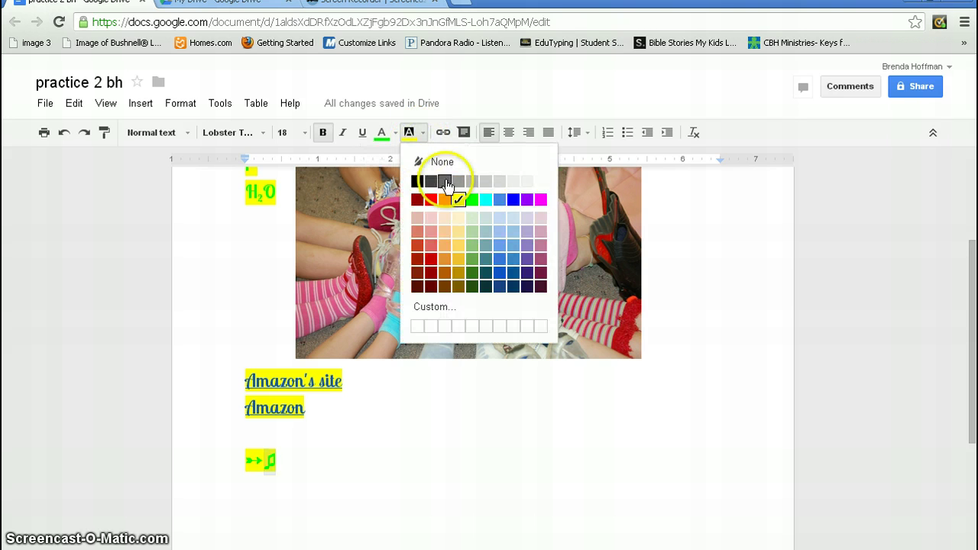
left_click(485, 199)
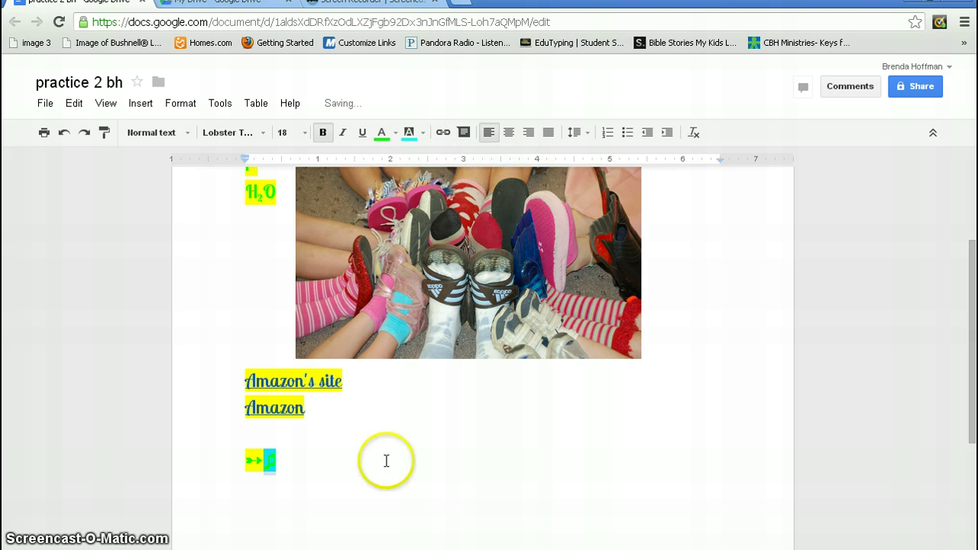
left_click(383, 472)
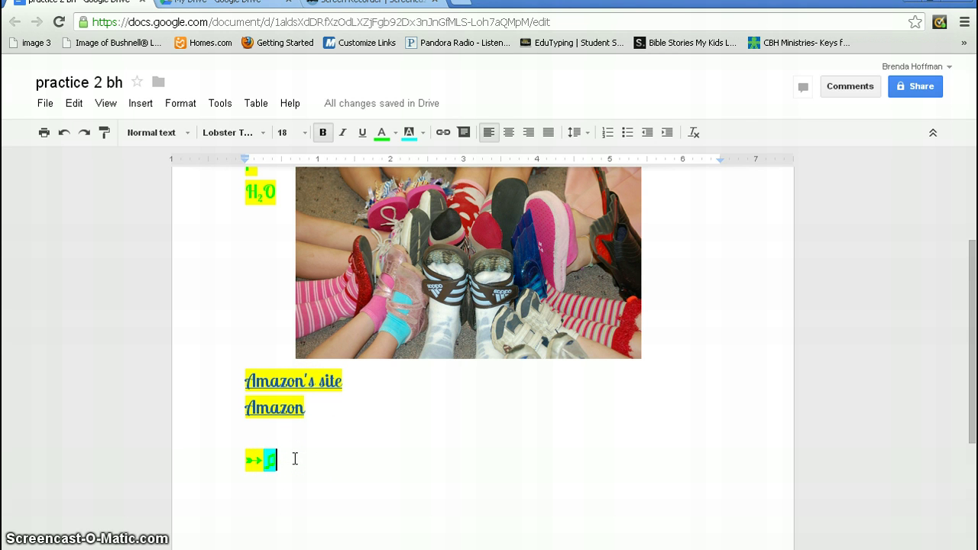
On a new line below the symbols, start a drawing and add word art reading "Computer Applications".
left_click(308, 461)
key("Return")
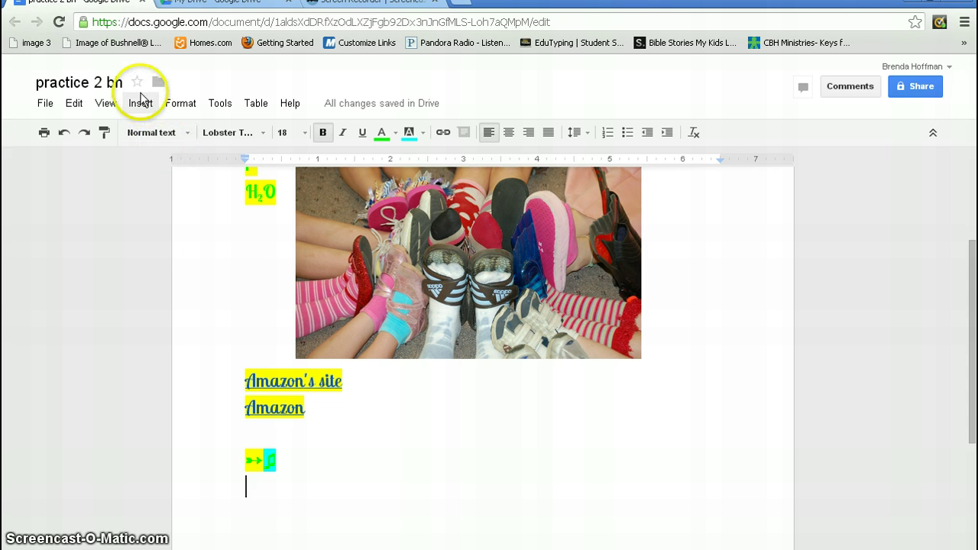
left_click(140, 104)
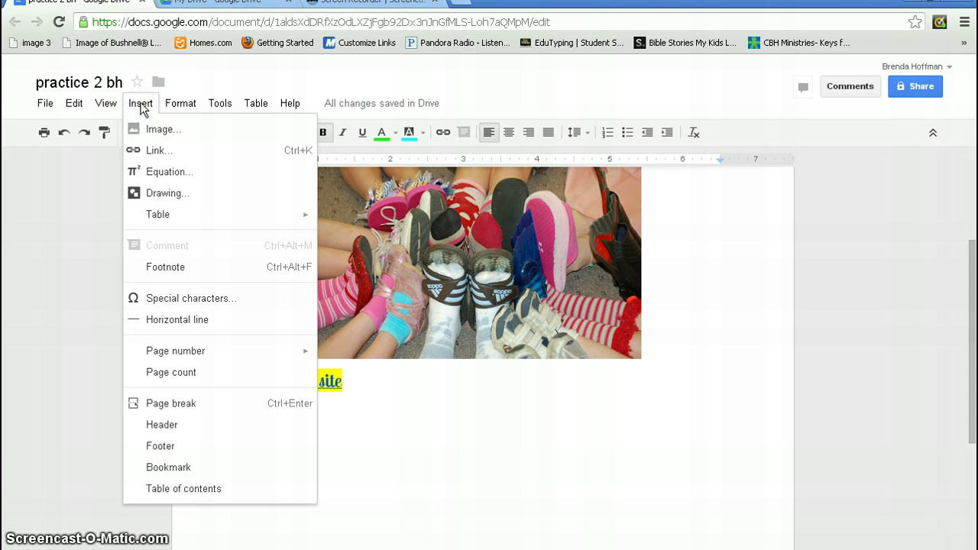
left_click(161, 194)
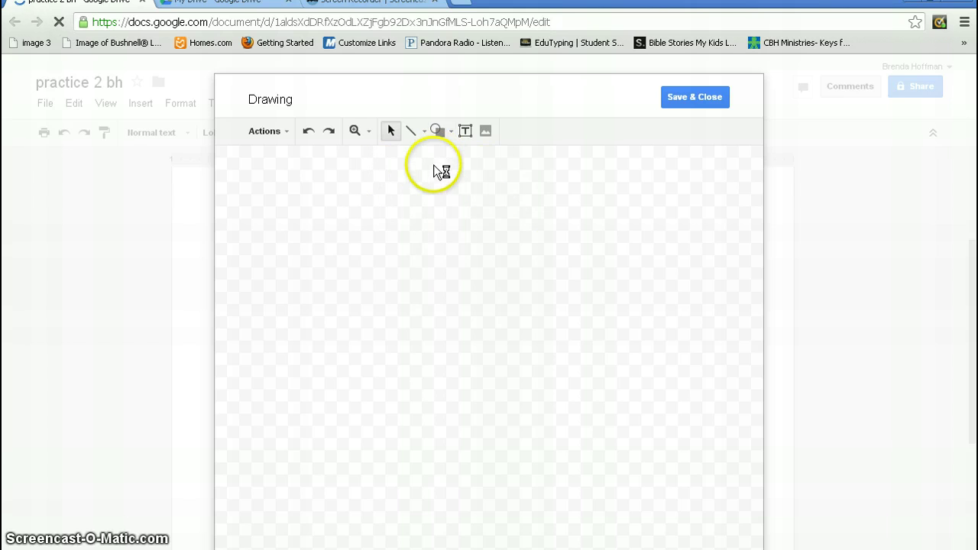
left_click(286, 134)
left_click(288, 222)
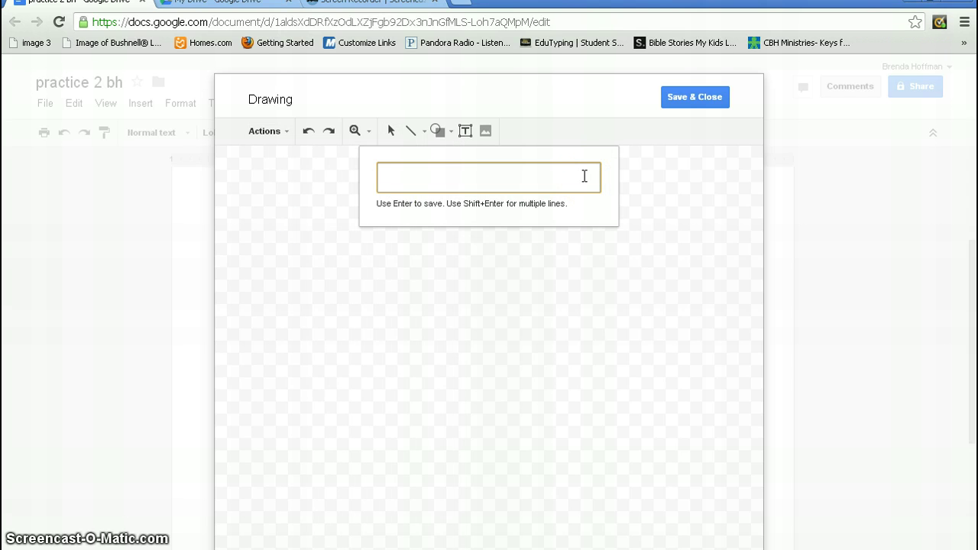
type("Computer Applications")
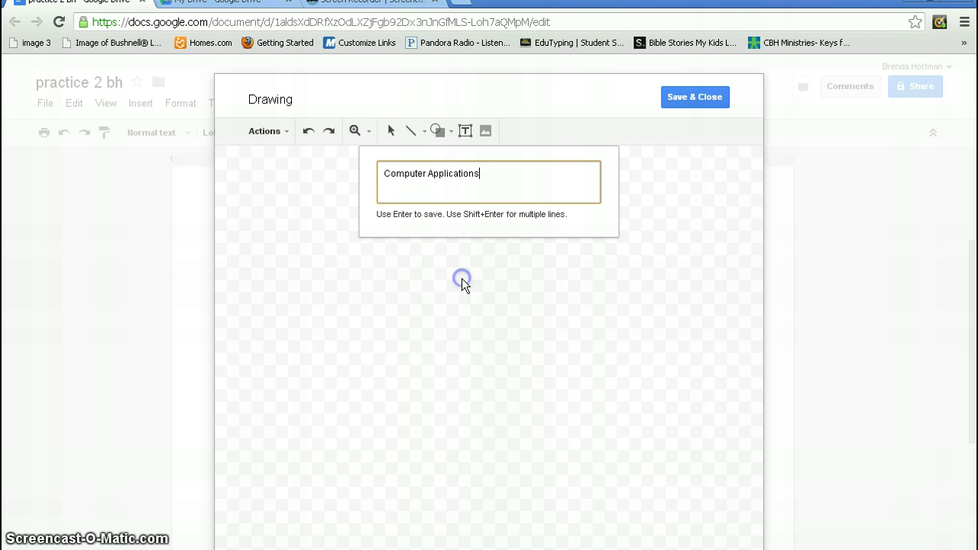
key("Return")
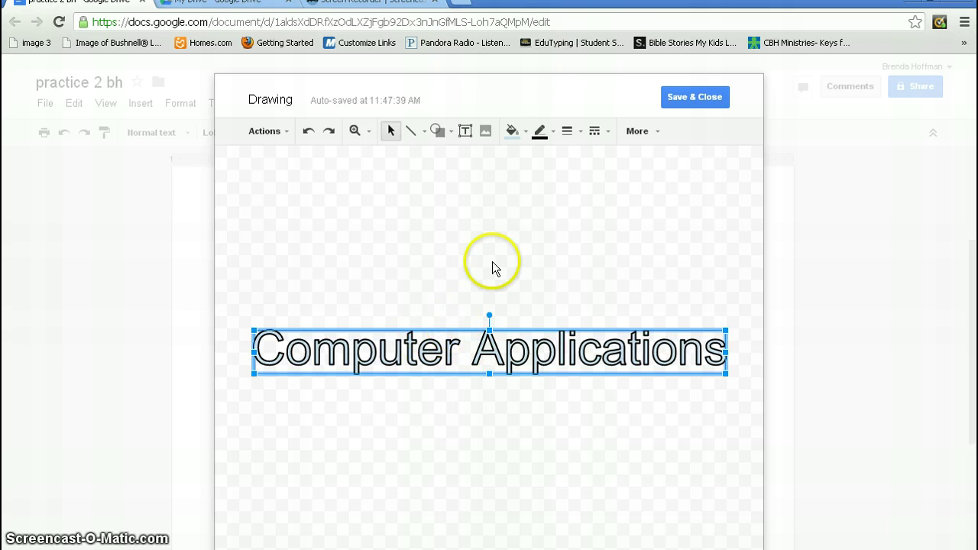
Fill the "Computer Applications" word art with orange and color its outline blue.
left_click(526, 133)
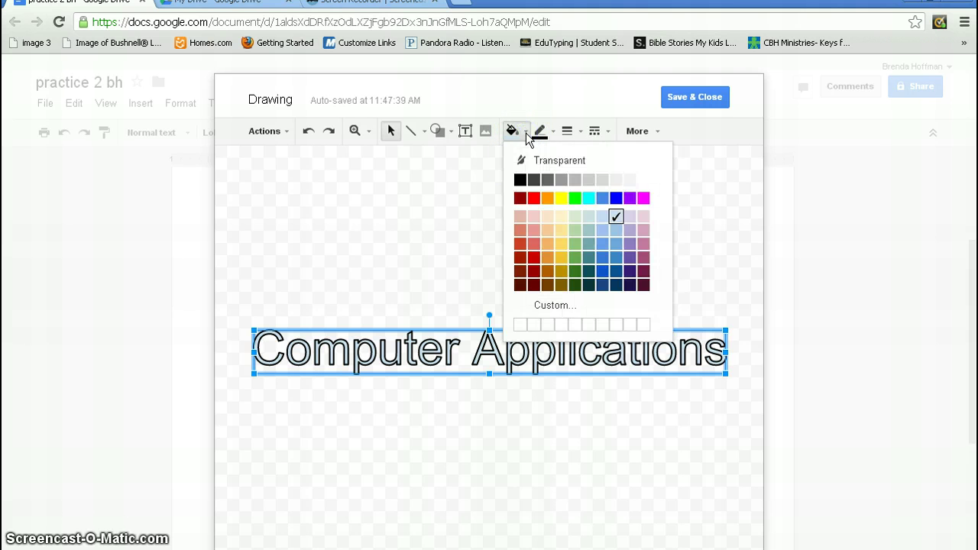
left_click(548, 199)
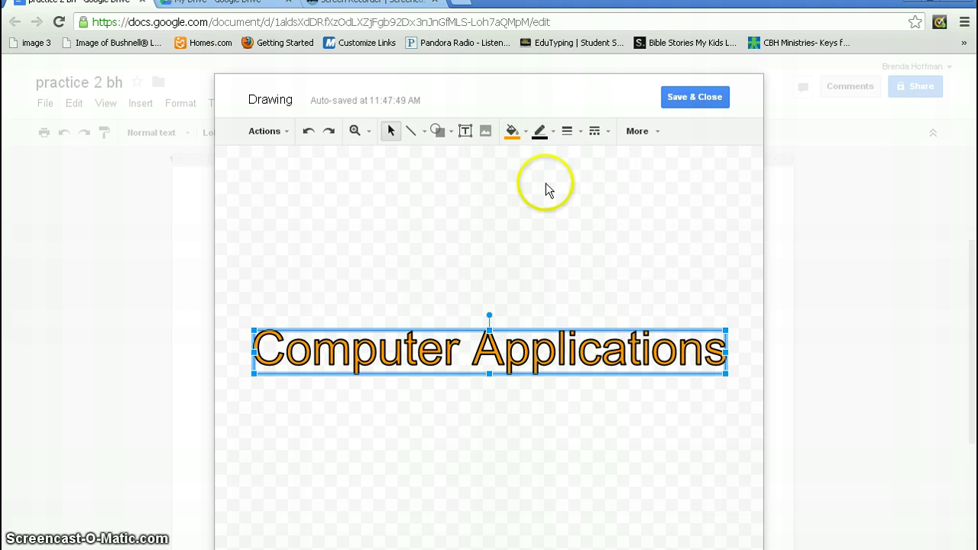
left_click(549, 134)
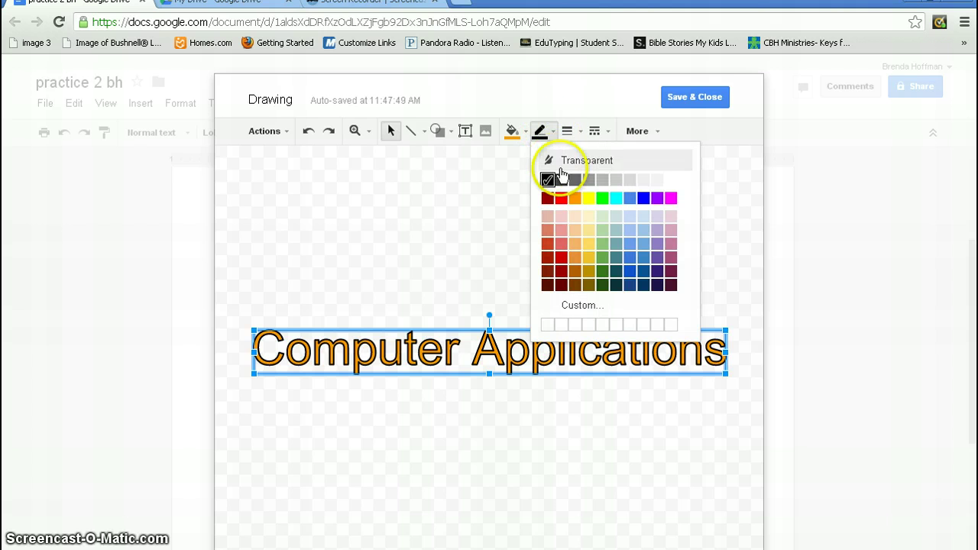
left_click(644, 198)
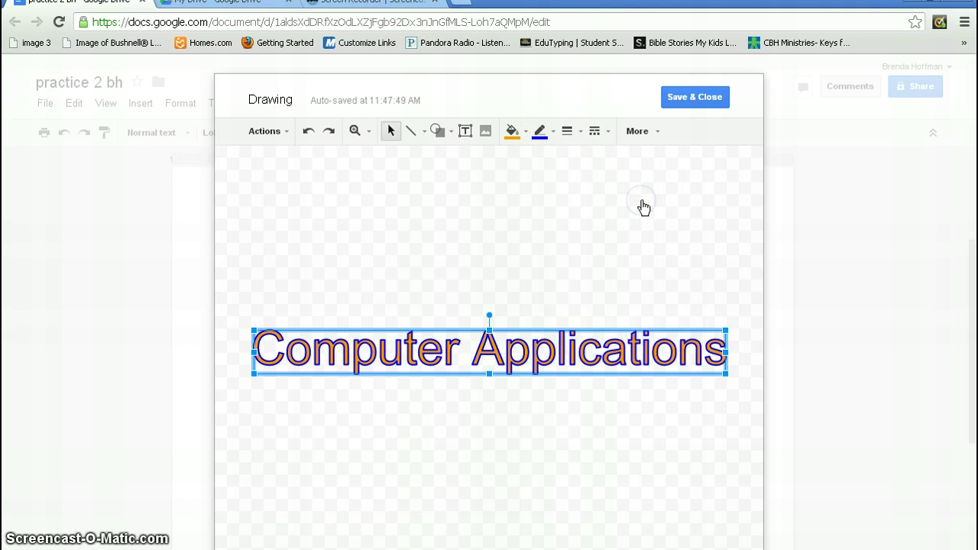
Give the word art's outline a long-dash style and a 3px line weight.
left_click(604, 132)
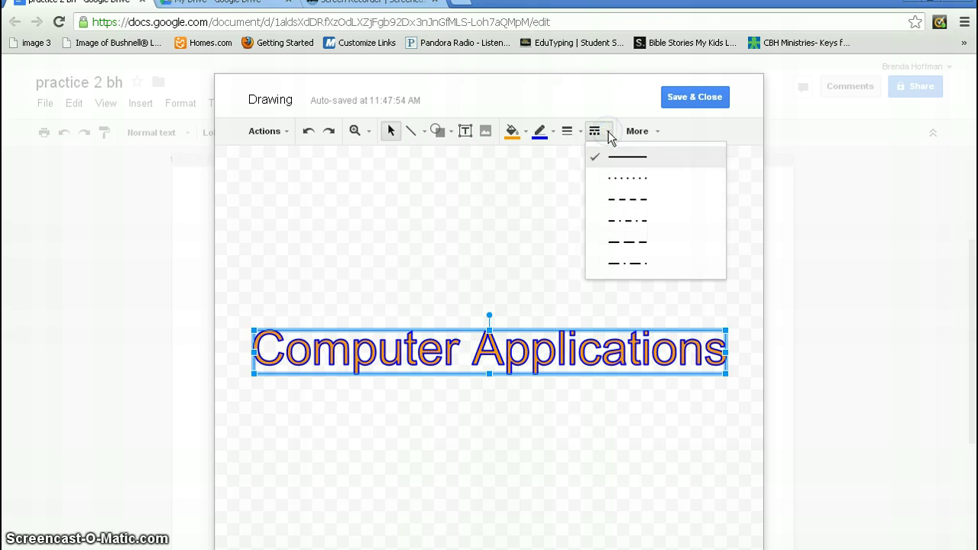
left_click(615, 246)
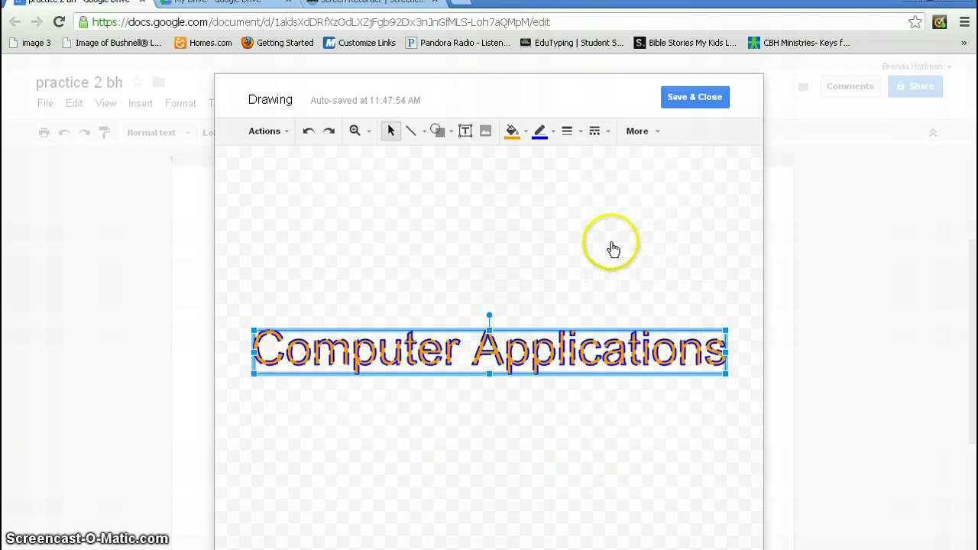
left_click(579, 133)
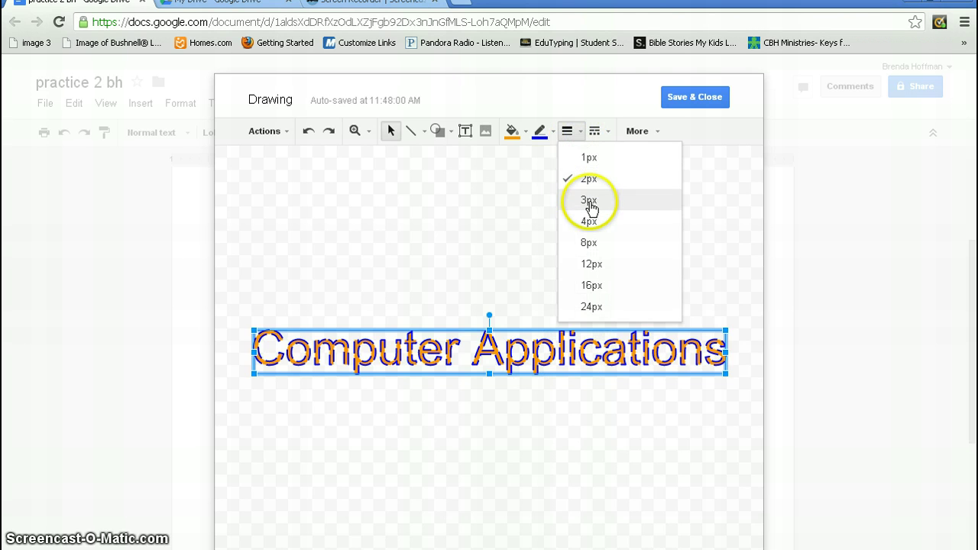
left_click(589, 201)
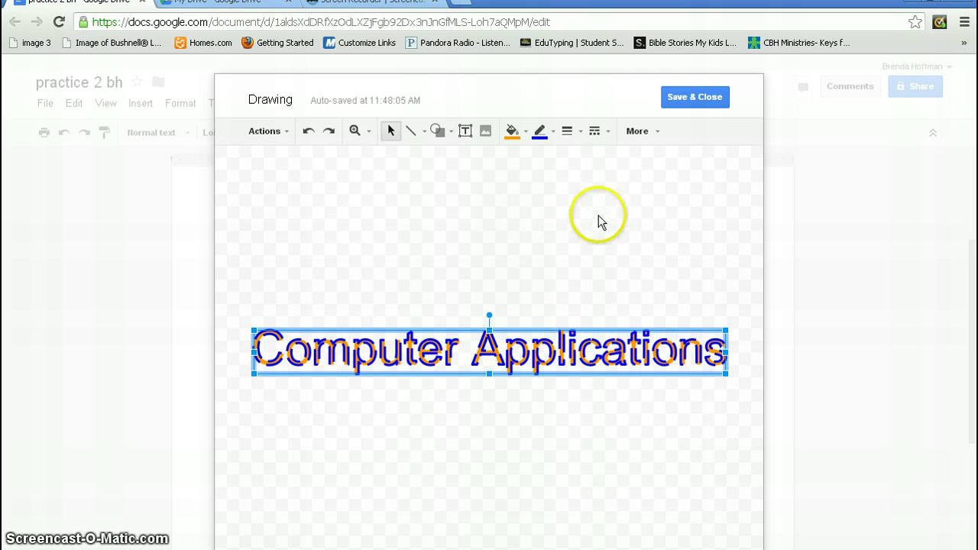
Set the word art's font to bold Lobster Two and save the drawing into the document.
left_click(660, 133)
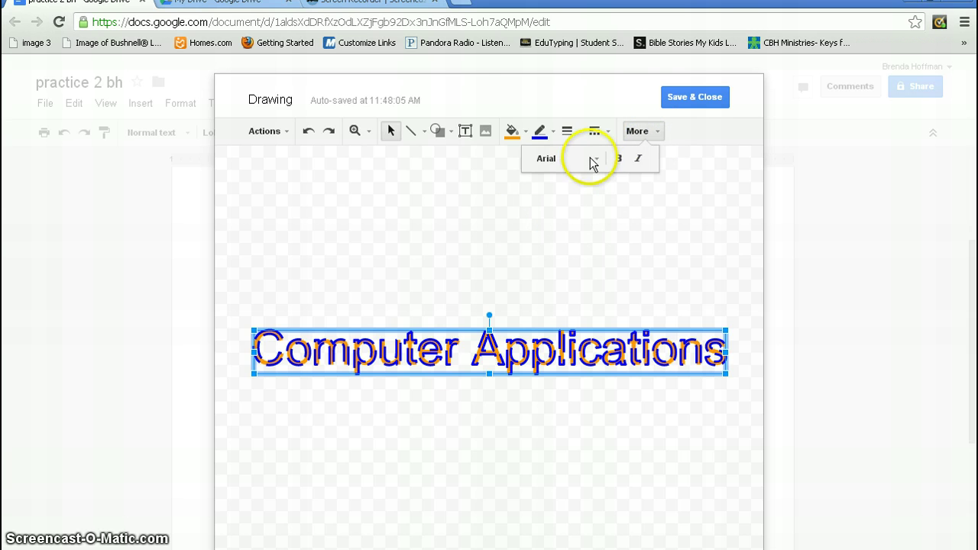
left_click(596, 157)
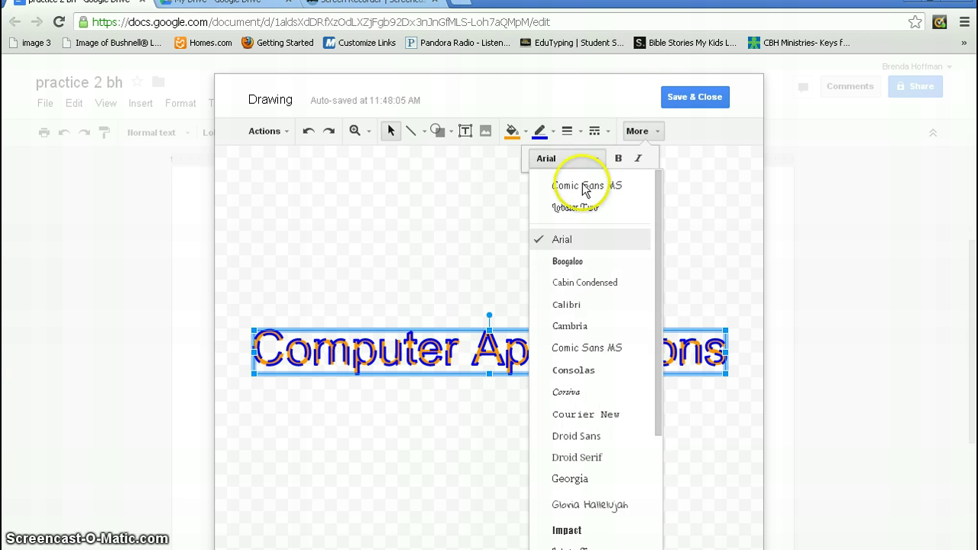
left_click(577, 206)
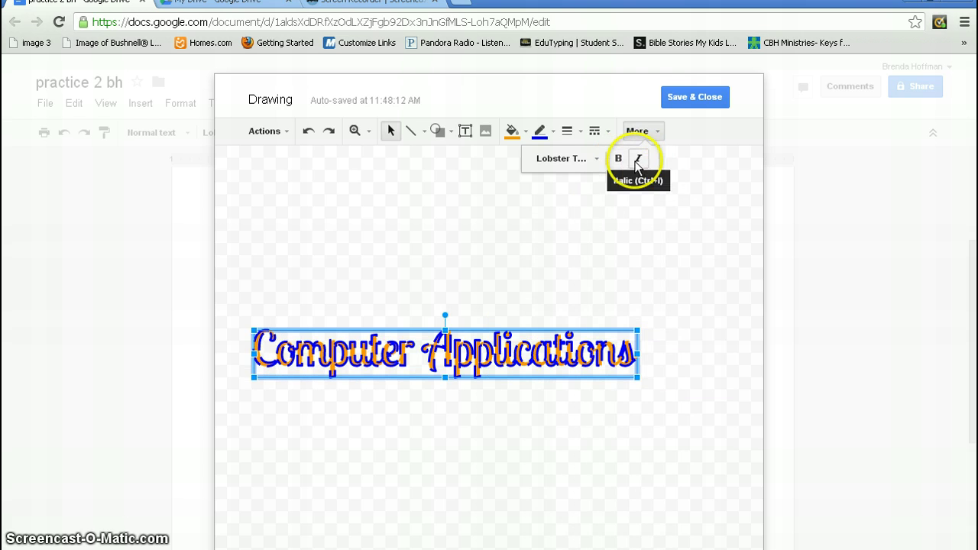
left_click(620, 160)
left_click(574, 281)
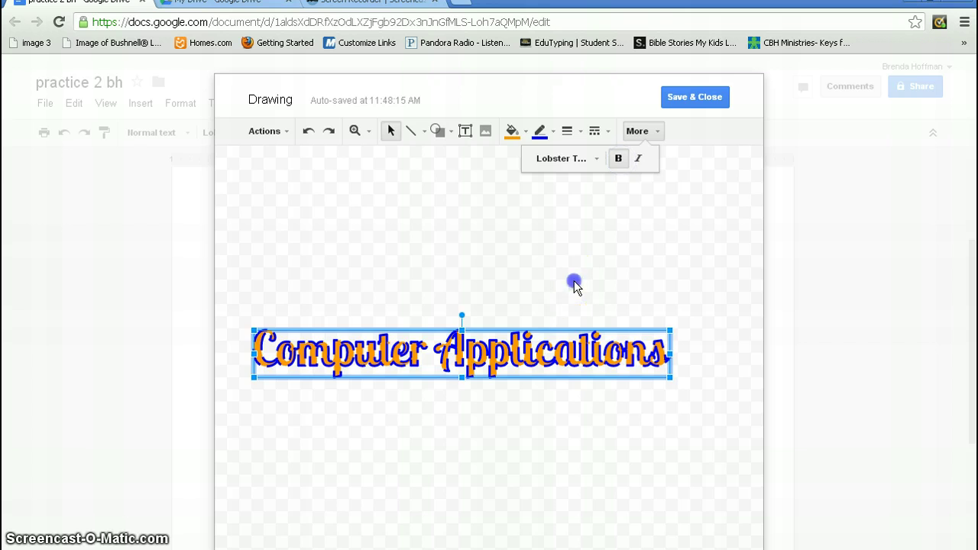
left_click(380, 355)
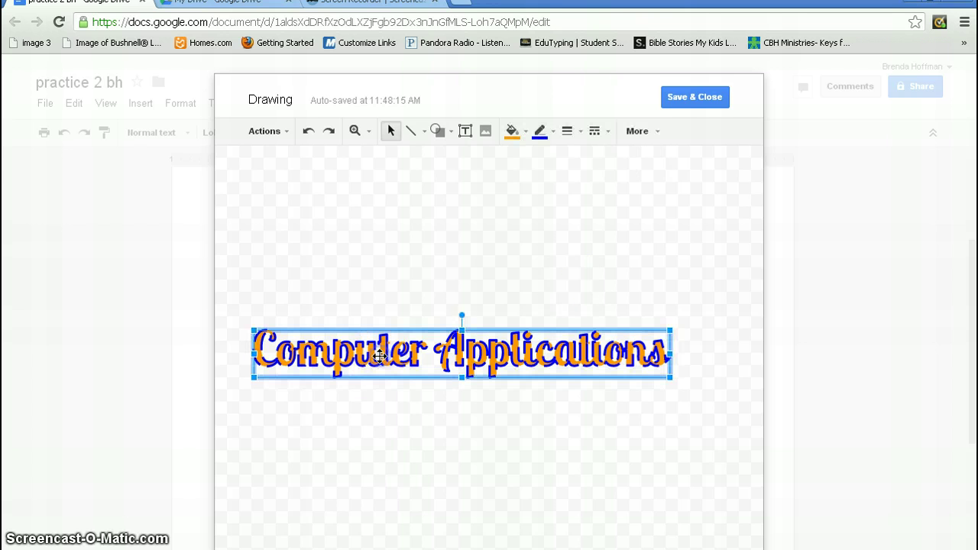
left_click(692, 97)
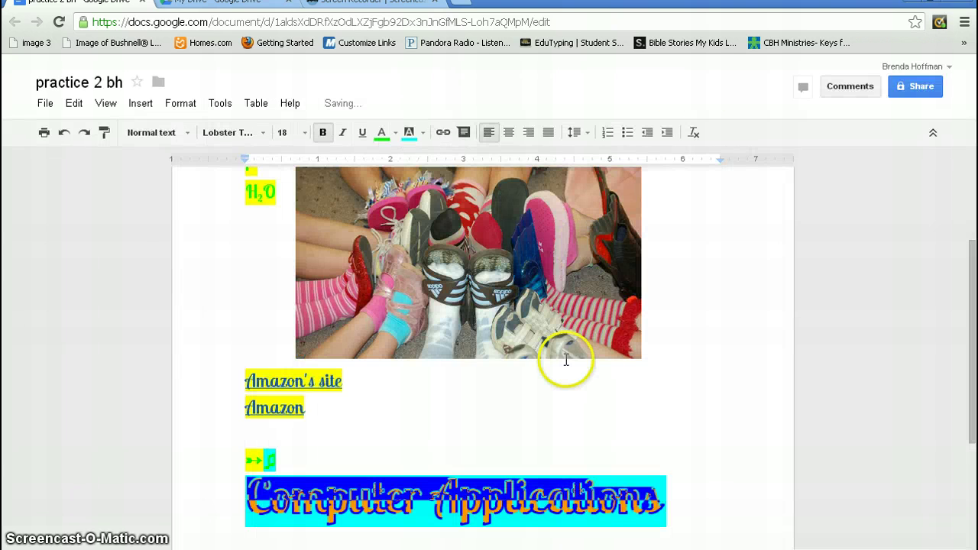
left_click(573, 393)
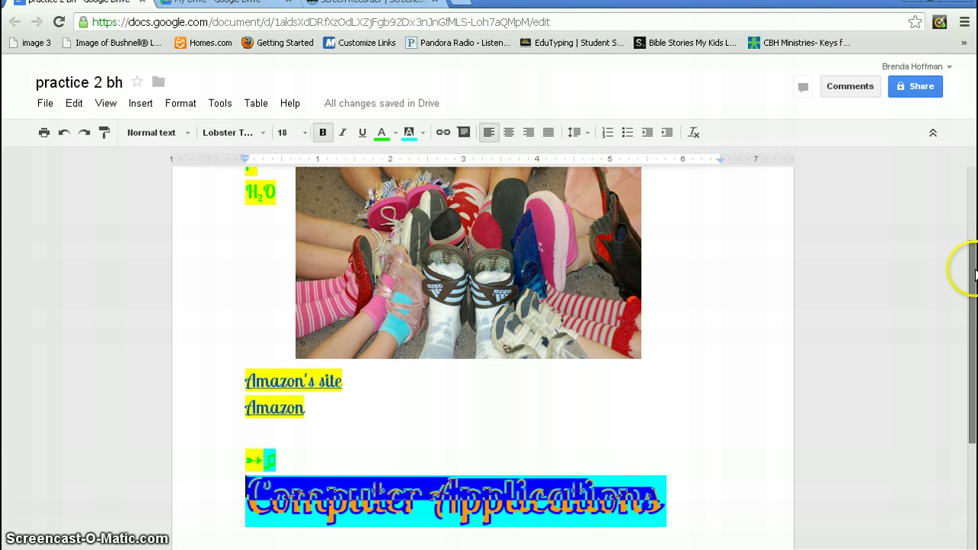
Reopen the "Computer Applications" drawing for editing, make the word art's outline transparent, and save it back to the document.
scroll(967, 327, "down", 2)
left_click(486, 445)
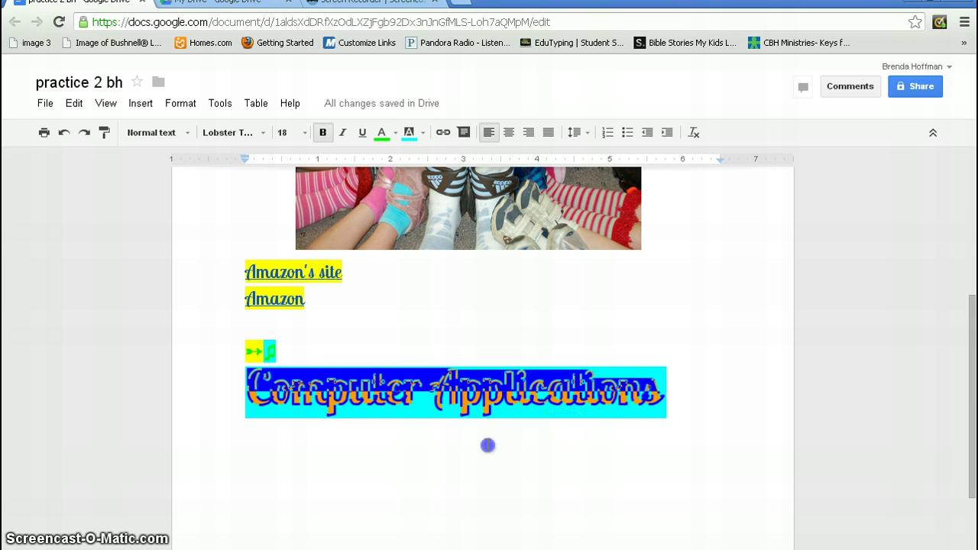
left_click(360, 370)
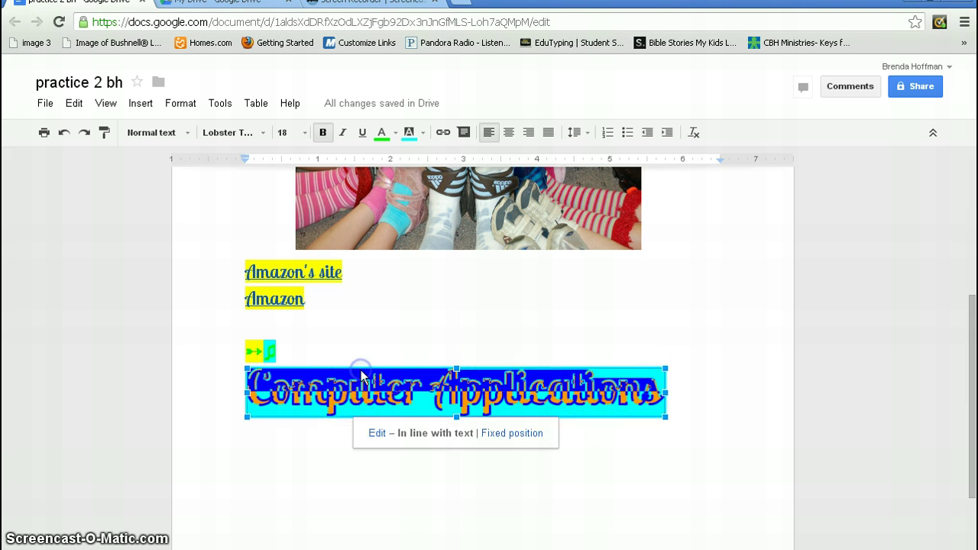
left_click(378, 435)
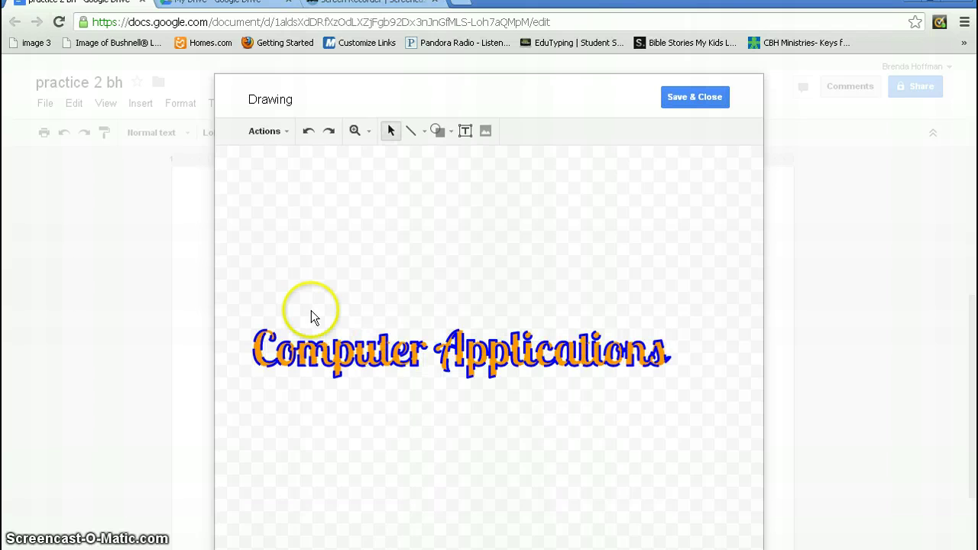
left_click(339, 346)
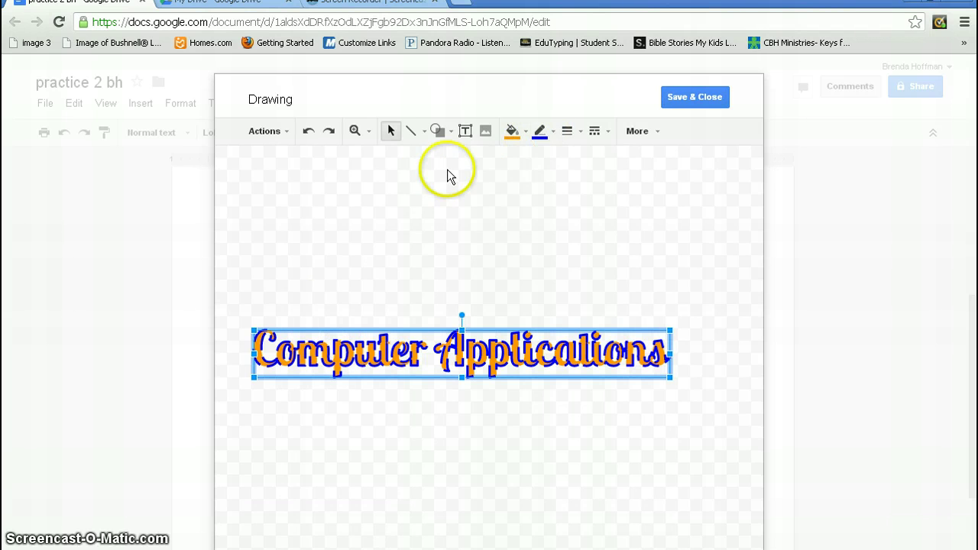
left_click(551, 132)
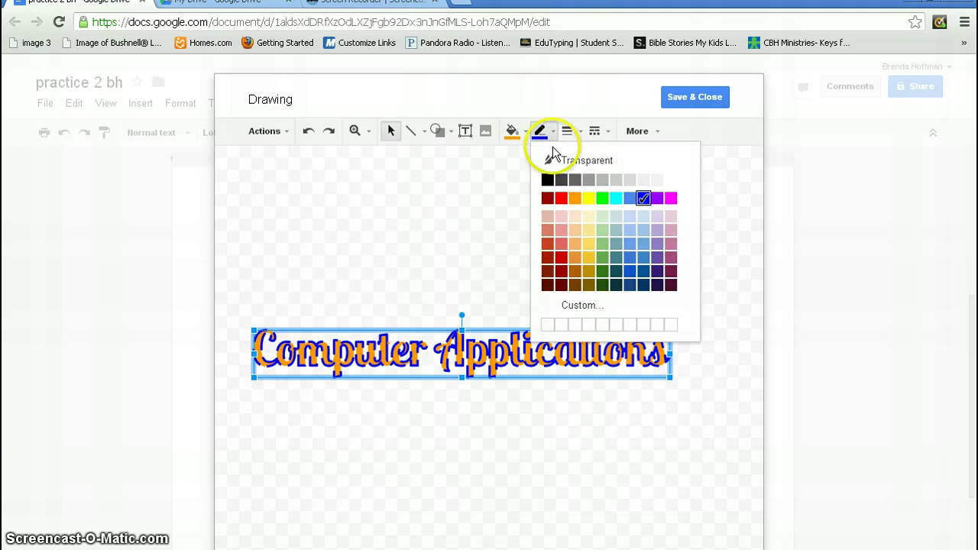
left_click(610, 161)
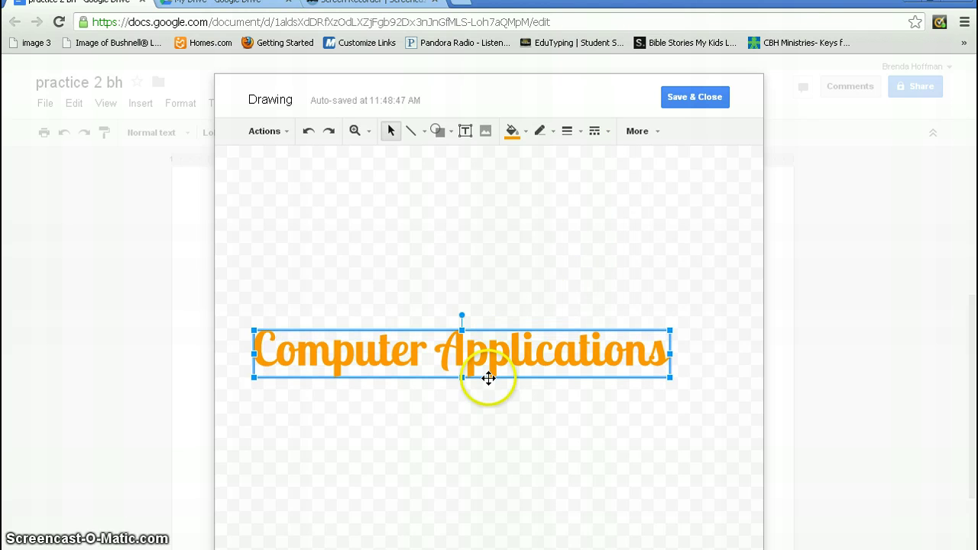
left_click(687, 98)
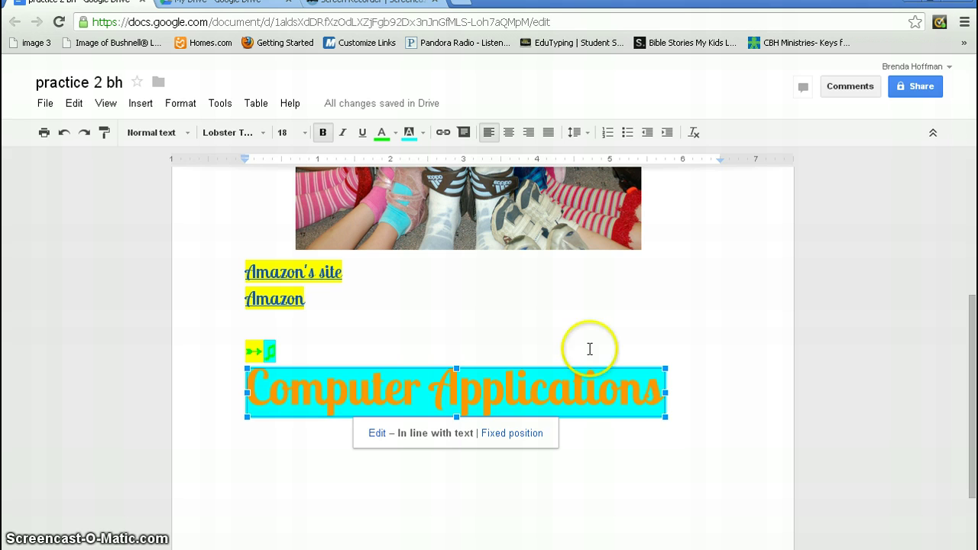
left_click(685, 409)
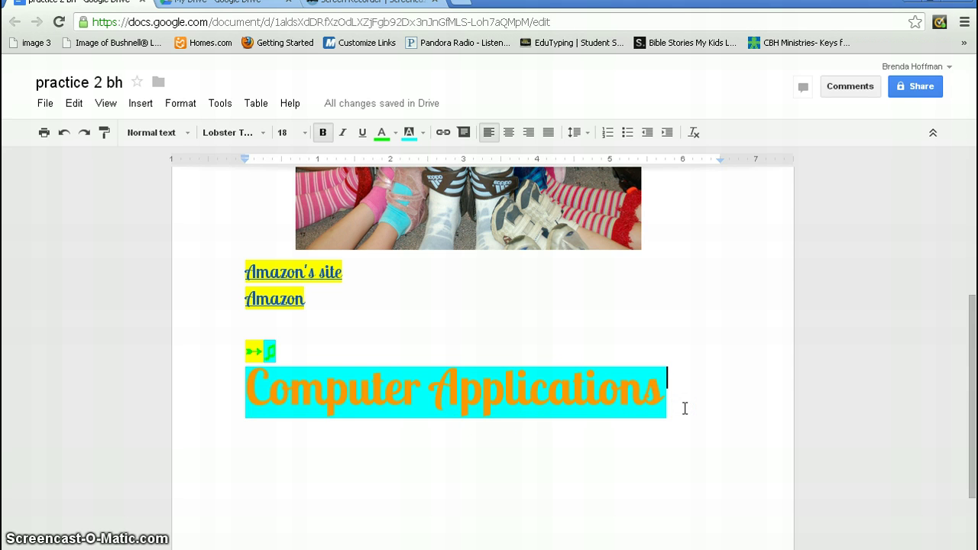
left_click(637, 409)
left_click(558, 418)
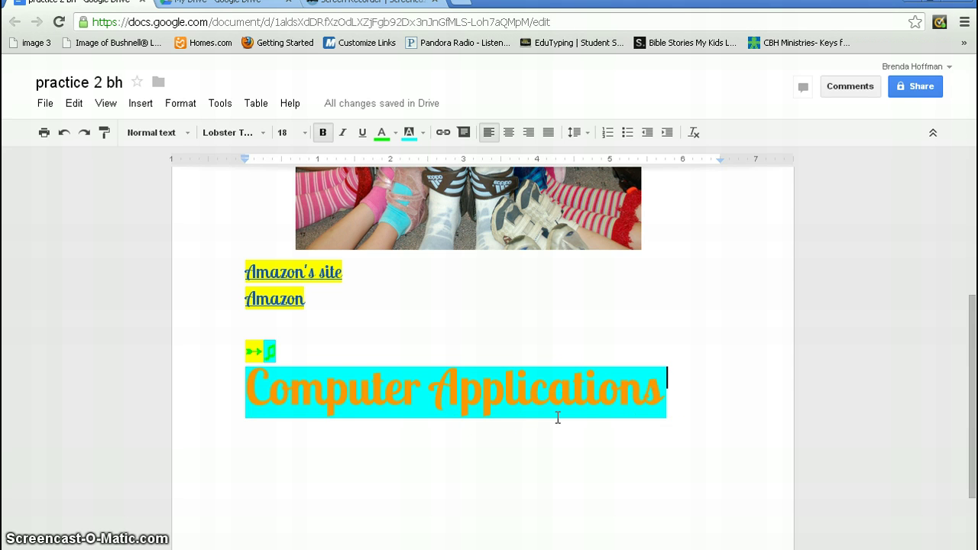